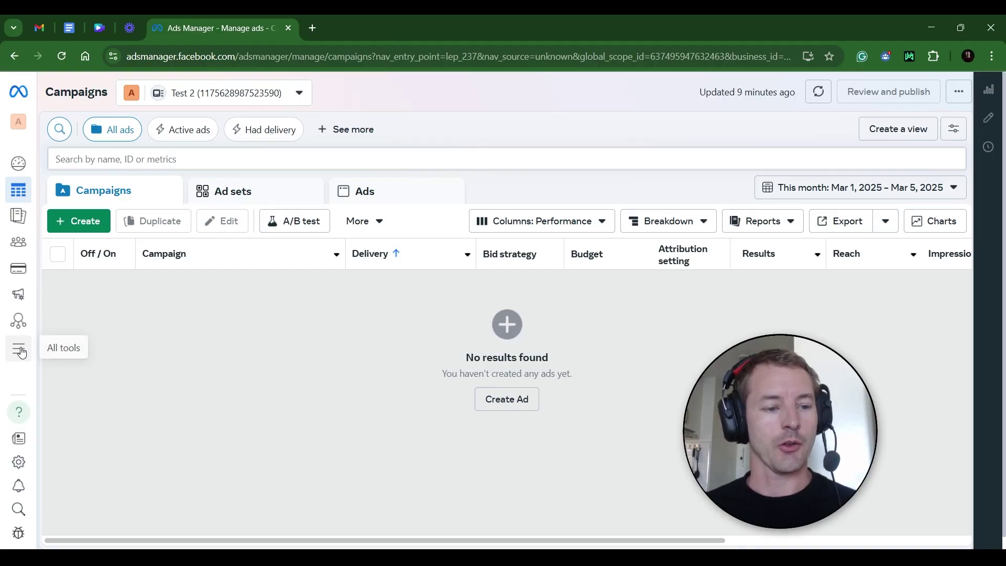
Open Events Manager from the All tools list and start connecting a new data source
{"action": "mouse_move", "coordinate": [37, 356]}
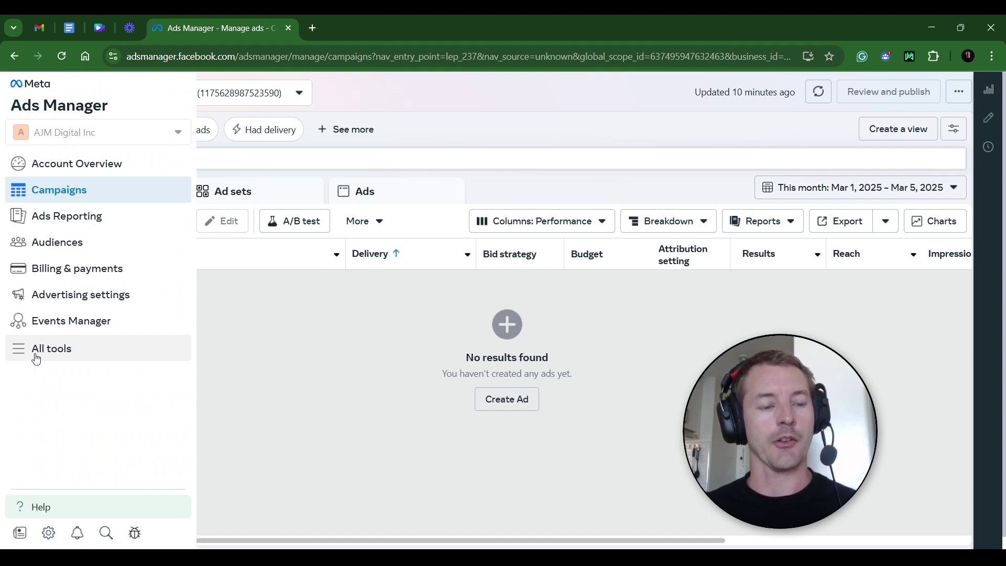
{"action": "left_click", "coordinate": [43, 357]}
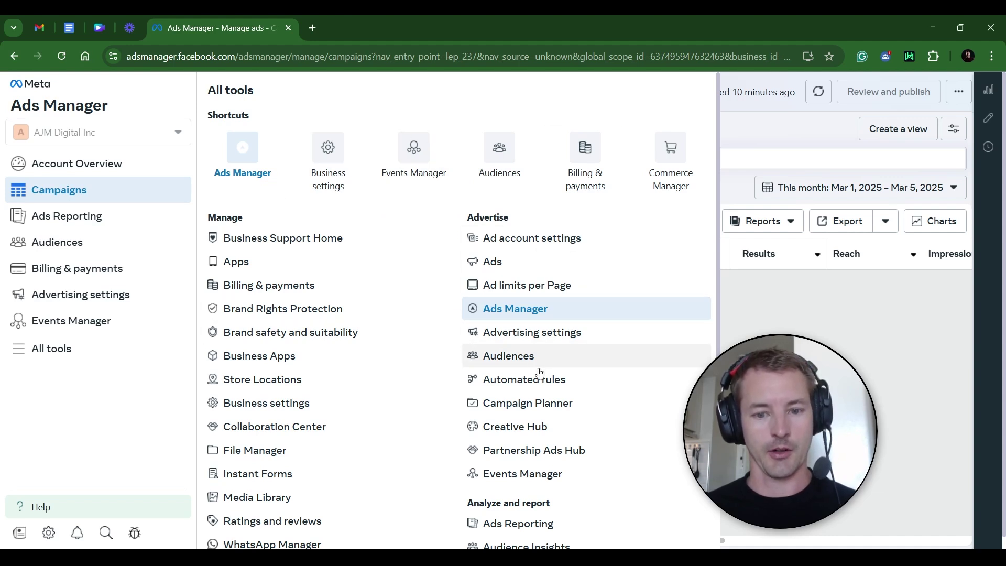
{"action": "left_click", "coordinate": [523, 477]}
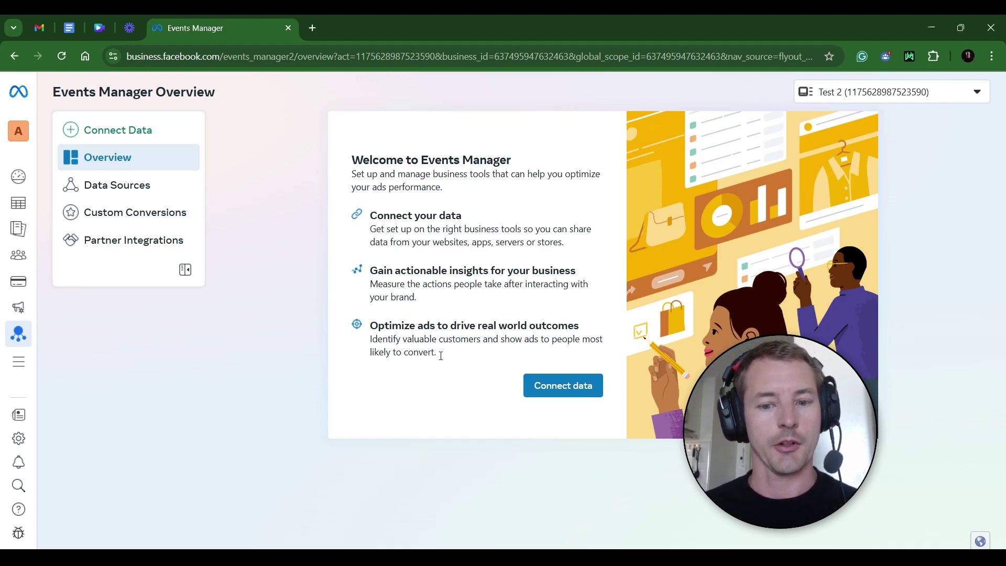
{"action": "left_click", "coordinate": [571, 390]}
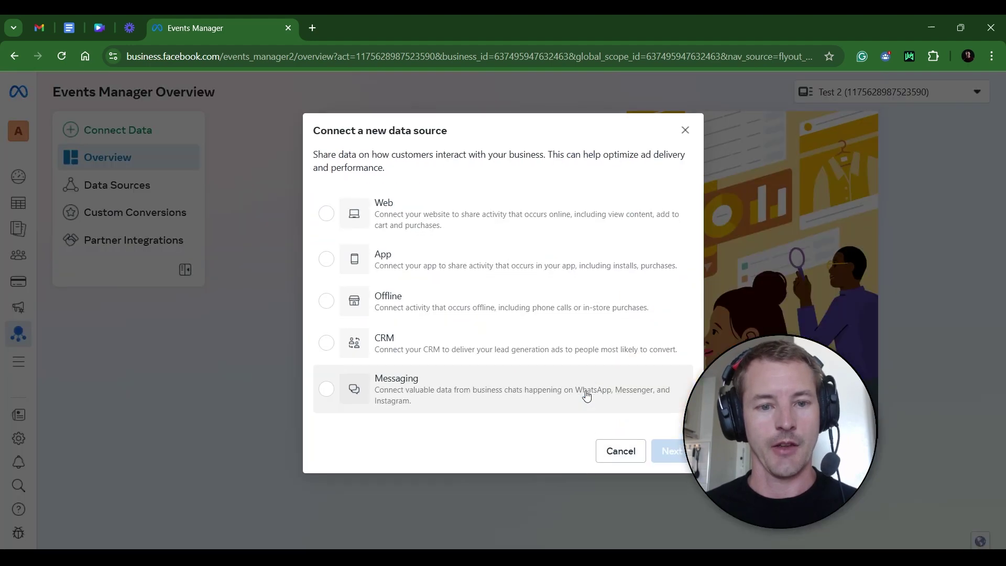
Create a Web data source dataset named 'Test dataset'
{"action": "left_click", "coordinate": [442, 213]}
{"action": "left_click", "coordinate": [678, 452]}
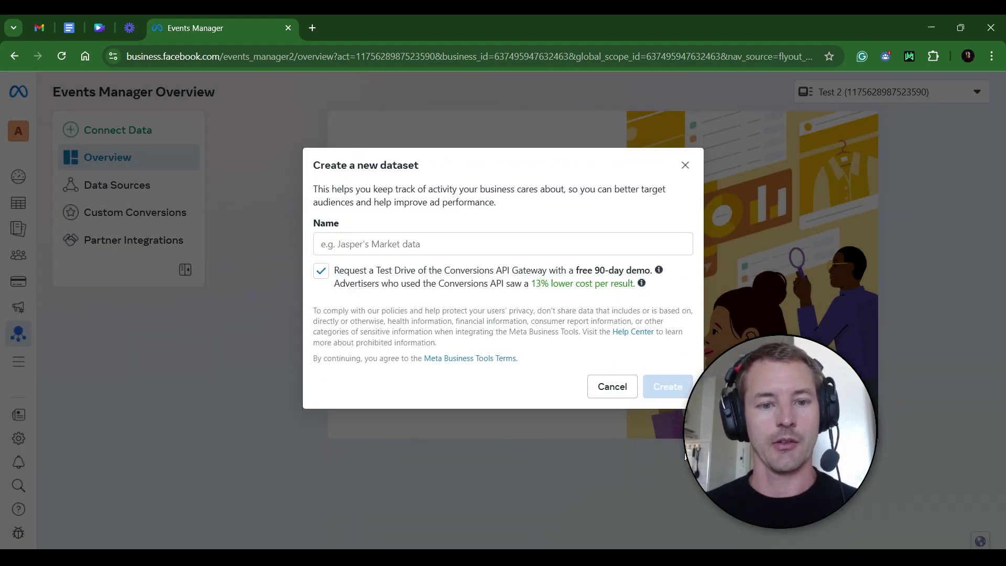
{"action": "left_click", "coordinate": [411, 250]}
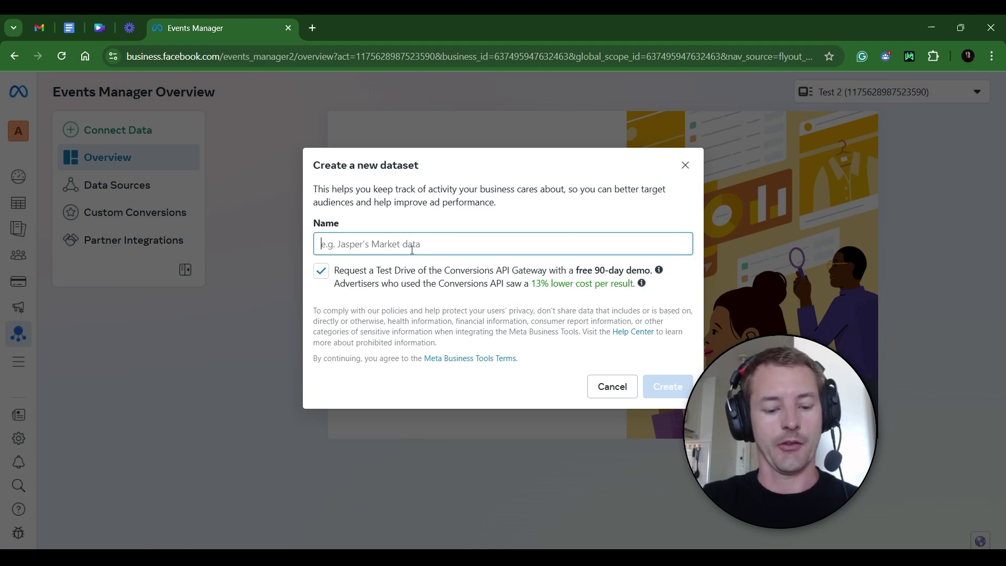
{"action": "type", "text": "Test dataset"}
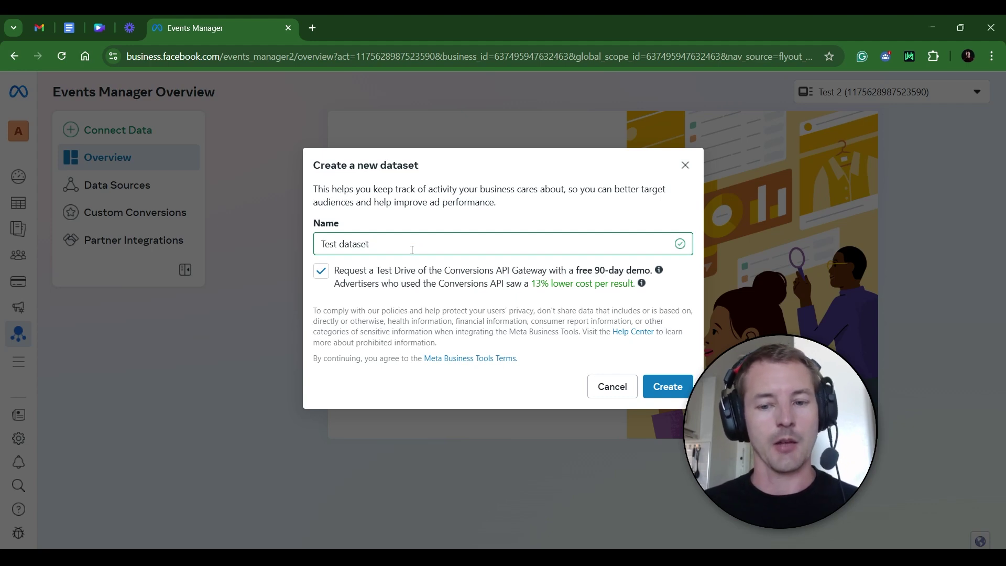
{"action": "left_click", "coordinate": [664, 385]}
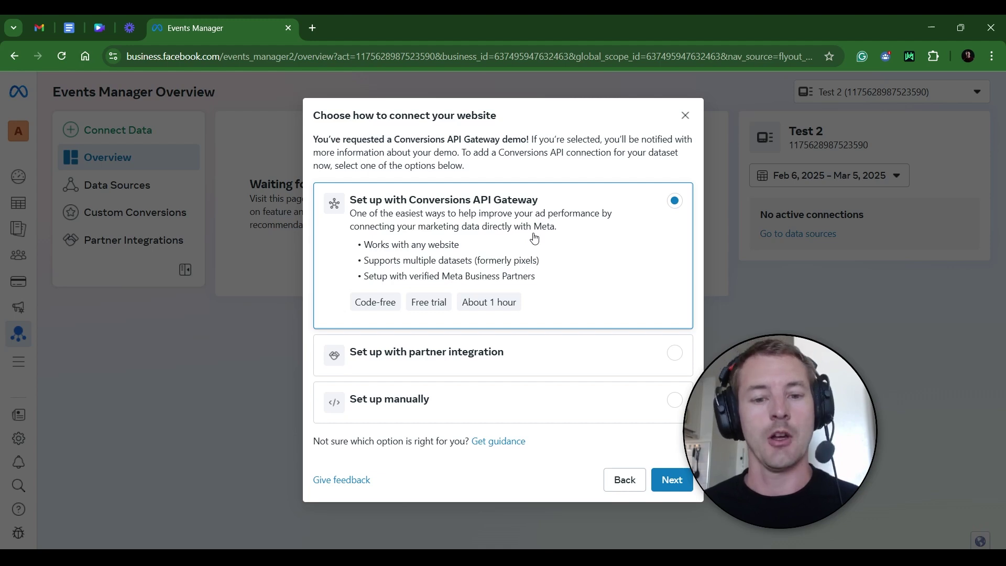
Choose manual setup with Meta Pixel as the connection type and finish the flow
{"action": "left_click", "coordinate": [449, 406]}
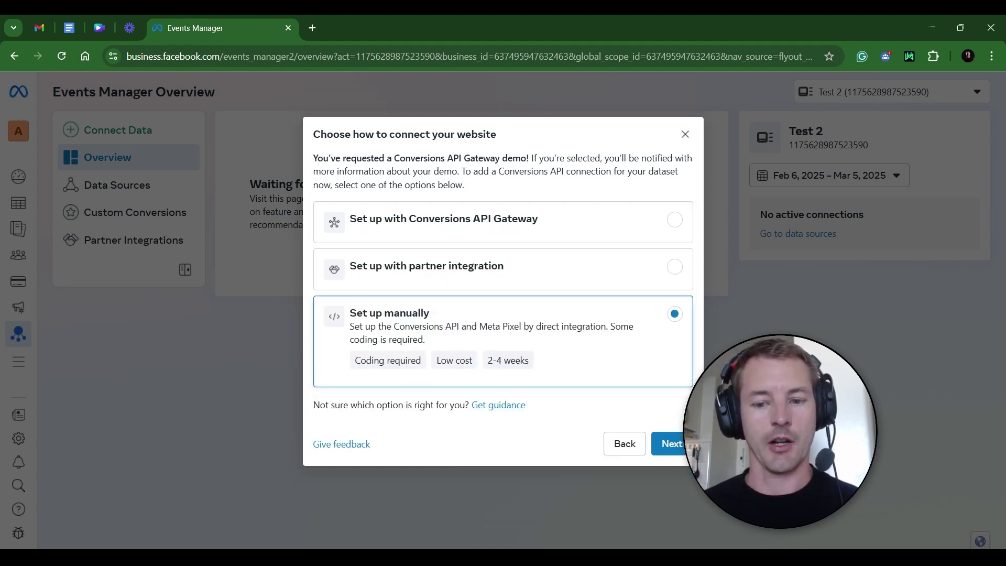
{"action": "left_click", "coordinate": [667, 444]}
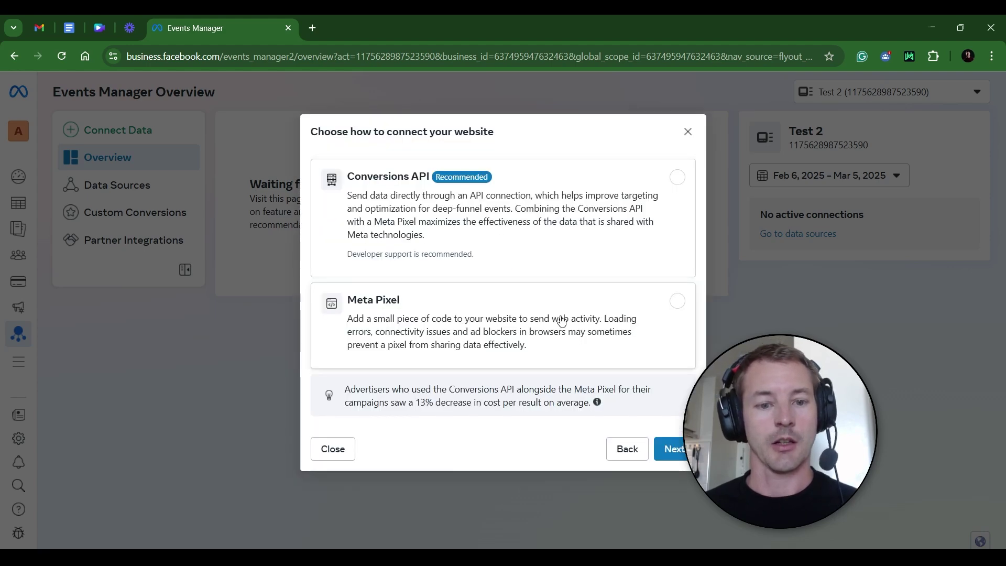
{"action": "left_click", "coordinate": [561, 321]}
{"action": "left_click", "coordinate": [672, 449]}
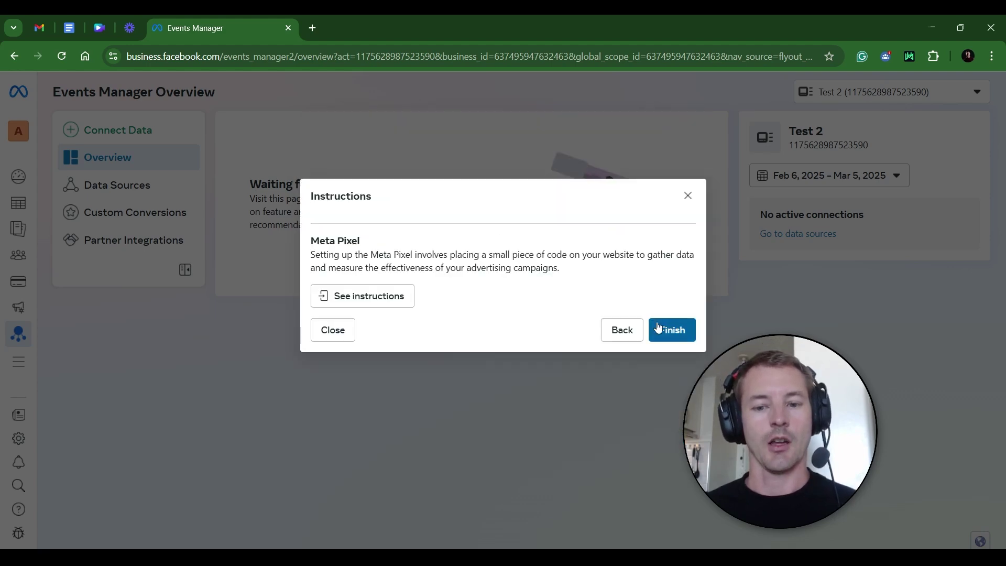
{"action": "left_click", "coordinate": [660, 327]}
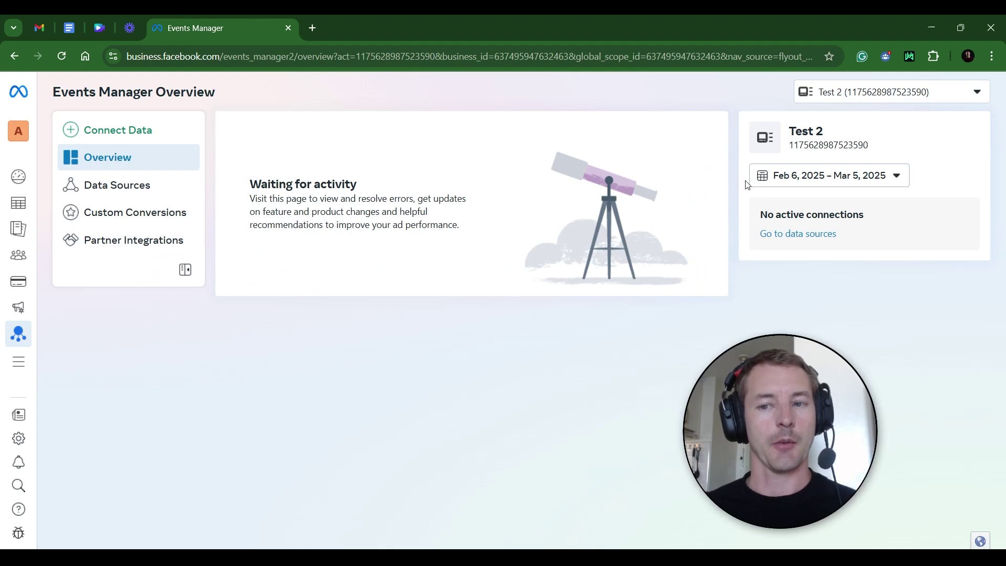
Go to the data sources list and begin Meta Pixel setup for Test dataset
{"action": "left_click_drag", "start_coordinate": [875, 146], "coordinate": [788, 148]}
{"action": "left_click", "coordinate": [805, 149]}
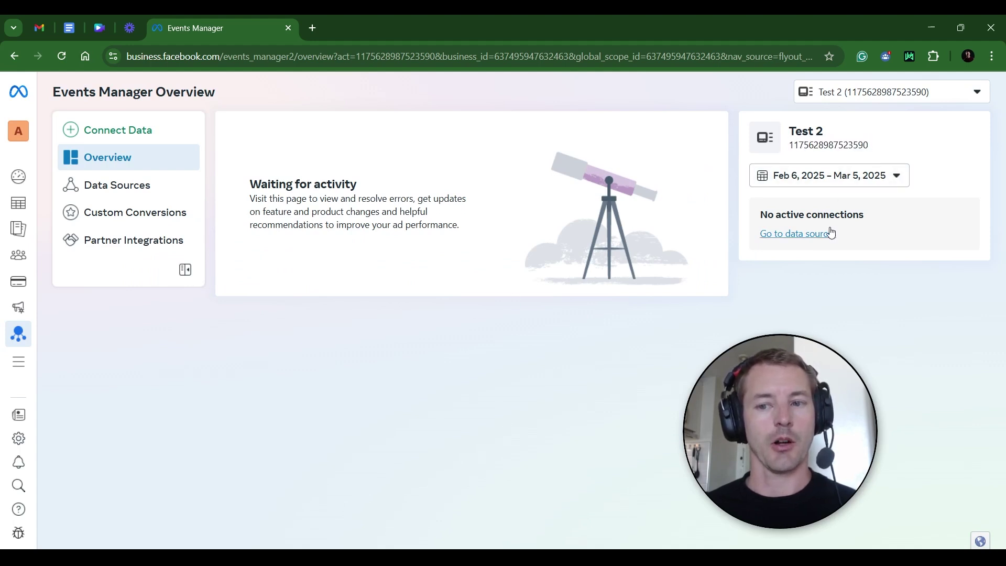
{"action": "left_click", "coordinate": [784, 235]}
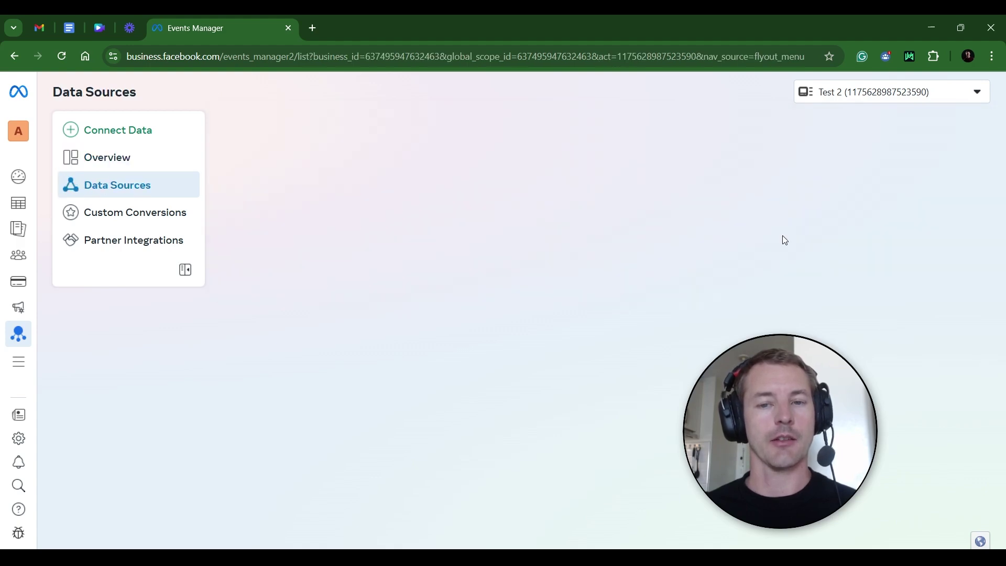
{"action": "scroll", "coordinate": [537, 253], "scroll_direction": "down", "scroll_amount": 1}
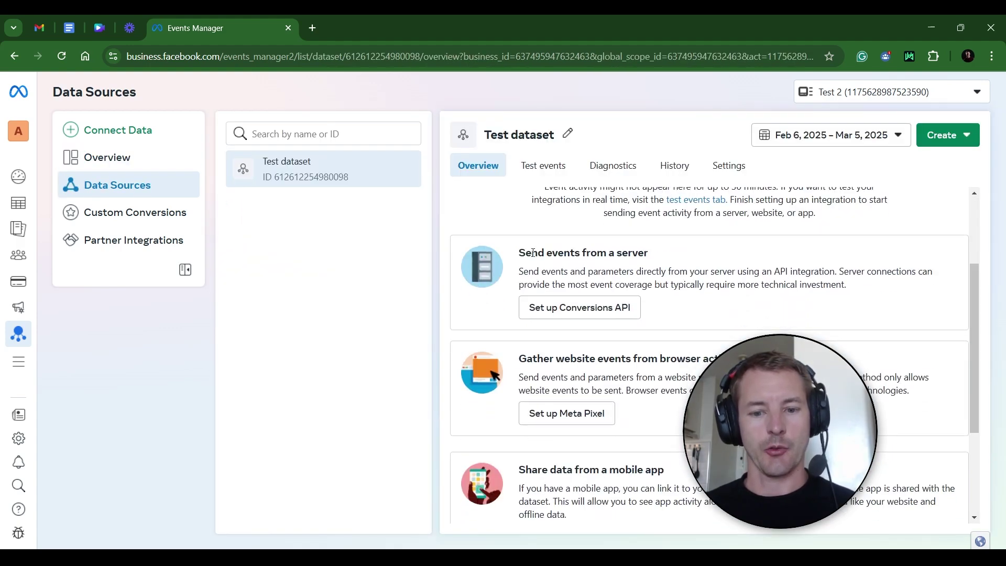
{"action": "left_click", "coordinate": [578, 423]}
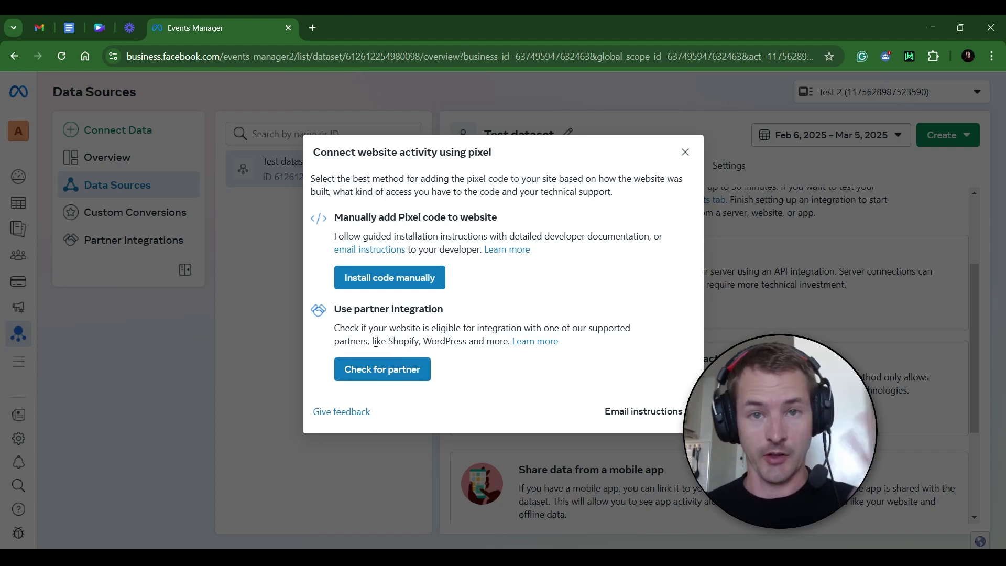
Browse the partner integrations, close the list without choosing one, and pick manual code installation
{"action": "left_click", "coordinate": [373, 375]}
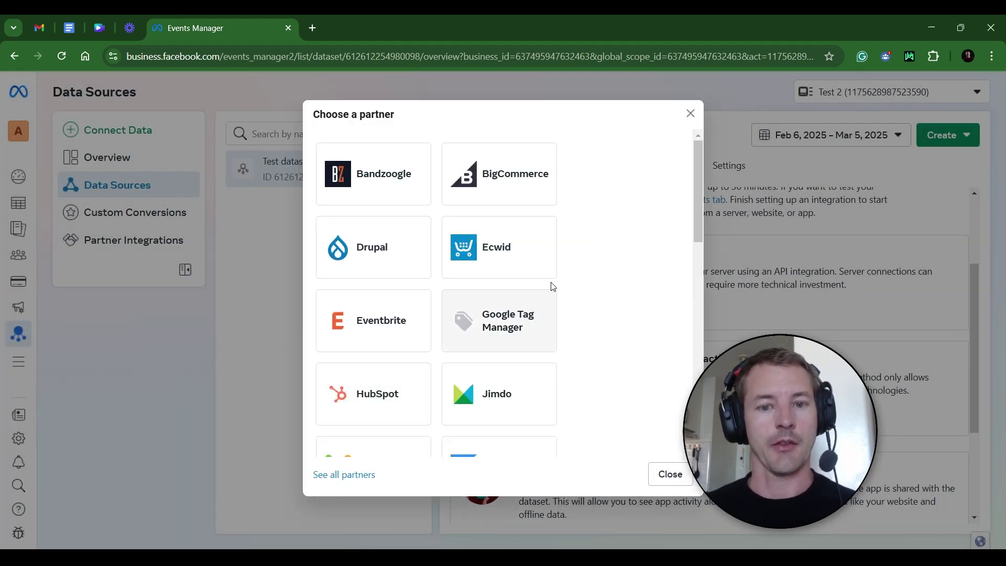
{"action": "scroll", "coordinate": [559, 186], "scroll_direction": "down", "scroll_amount": 9}
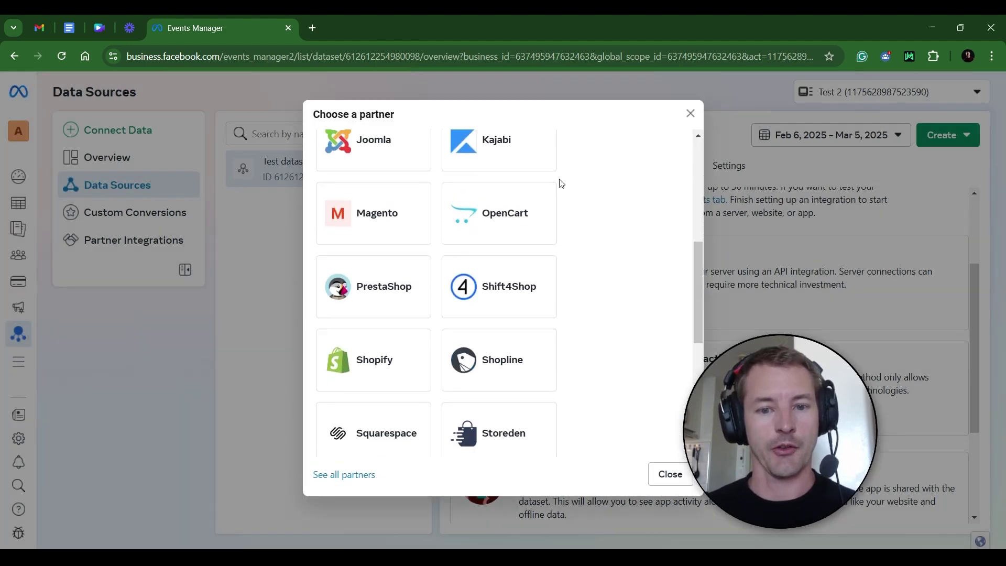
{"action": "scroll", "coordinate": [561, 184], "scroll_direction": "down", "scroll_amount": 4}
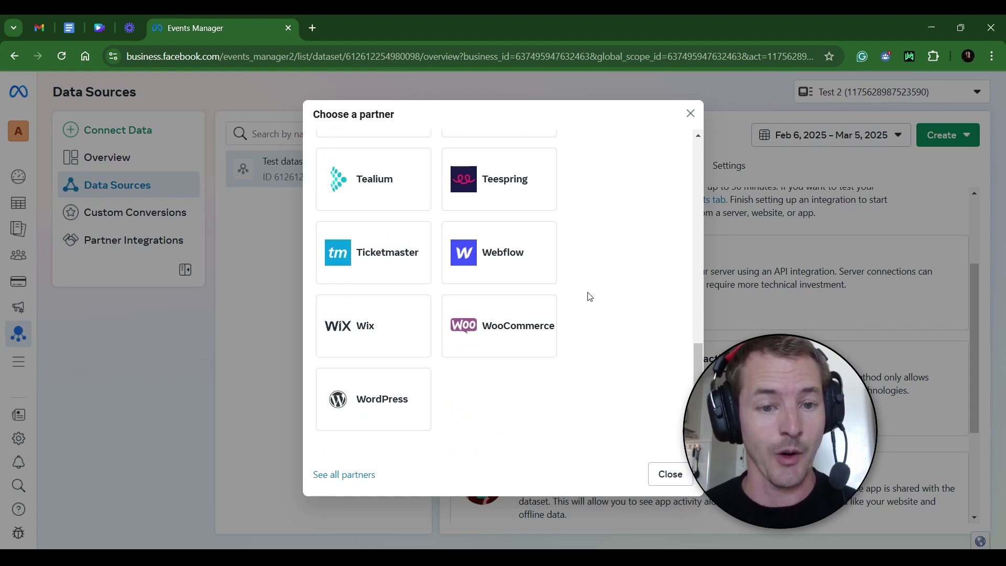
{"action": "scroll", "coordinate": [590, 297], "scroll_direction": "up", "scroll_amount": 12}
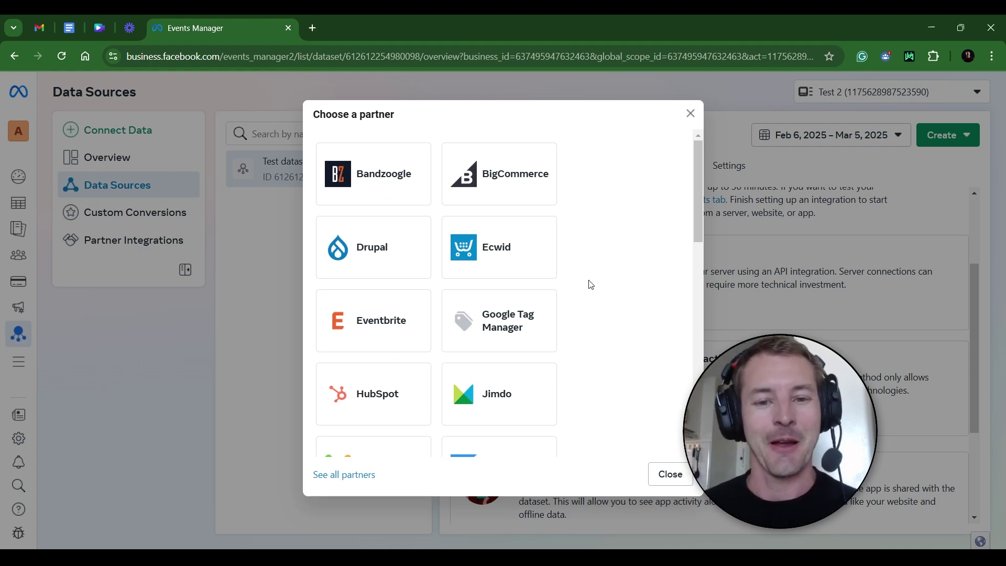
{"action": "scroll", "coordinate": [530, 267], "scroll_direction": "down", "scroll_amount": 2}
{"action": "scroll", "coordinate": [580, 266], "scroll_direction": "down", "scroll_amount": 8}
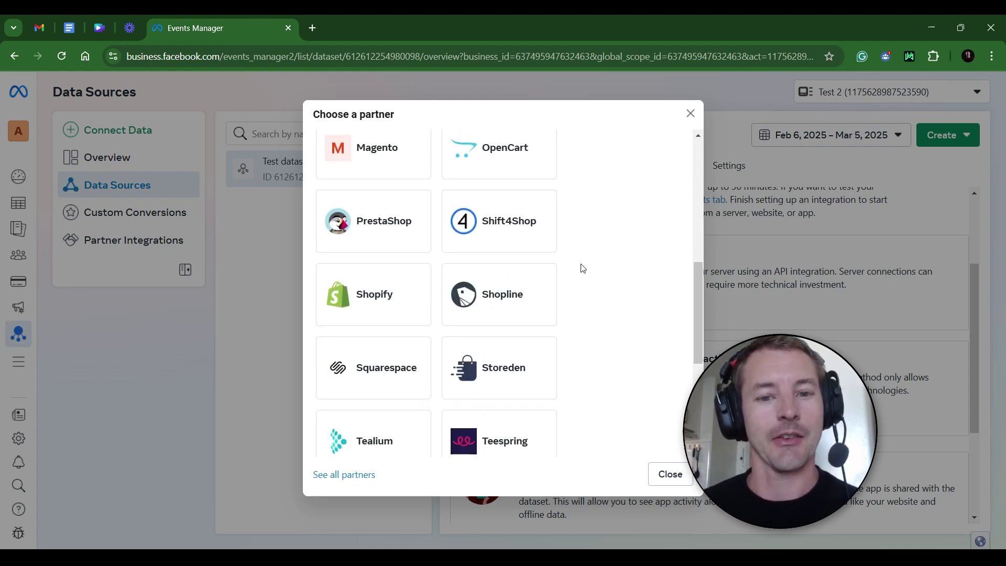
{"action": "scroll", "coordinate": [580, 270], "scroll_direction": "down", "scroll_amount": 1}
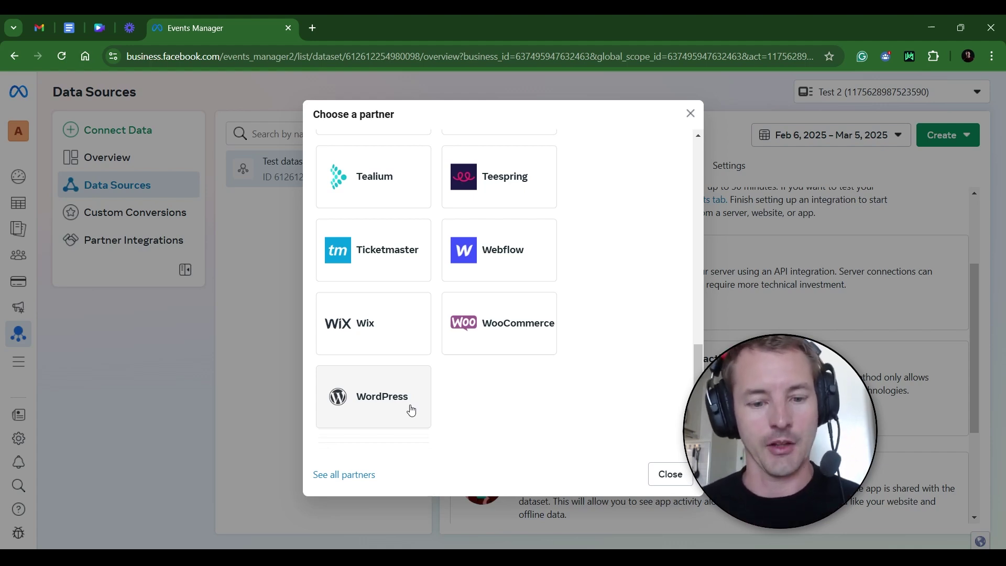
{"action": "left_click", "coordinate": [669, 473]}
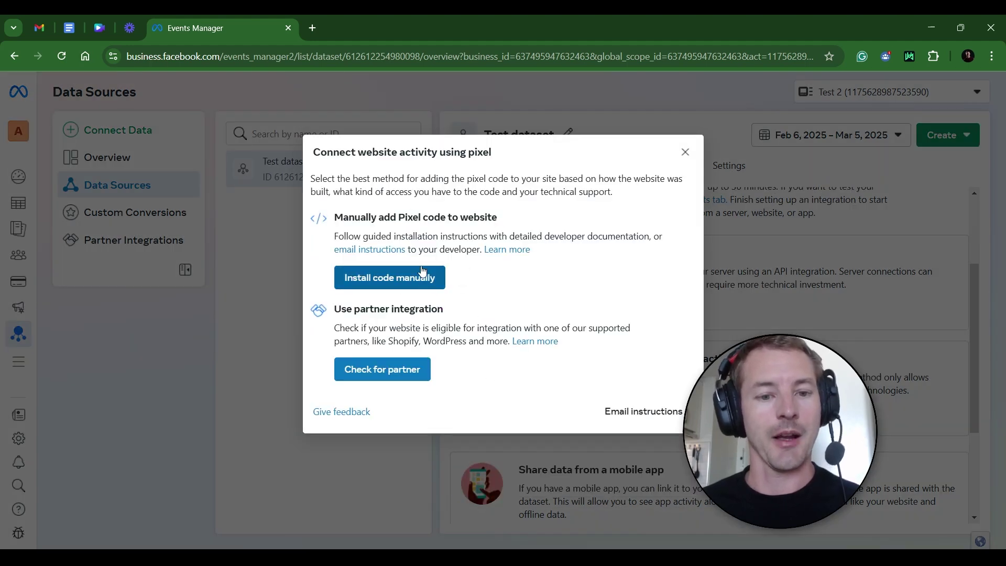
{"action": "left_click", "coordinate": [370, 282]}
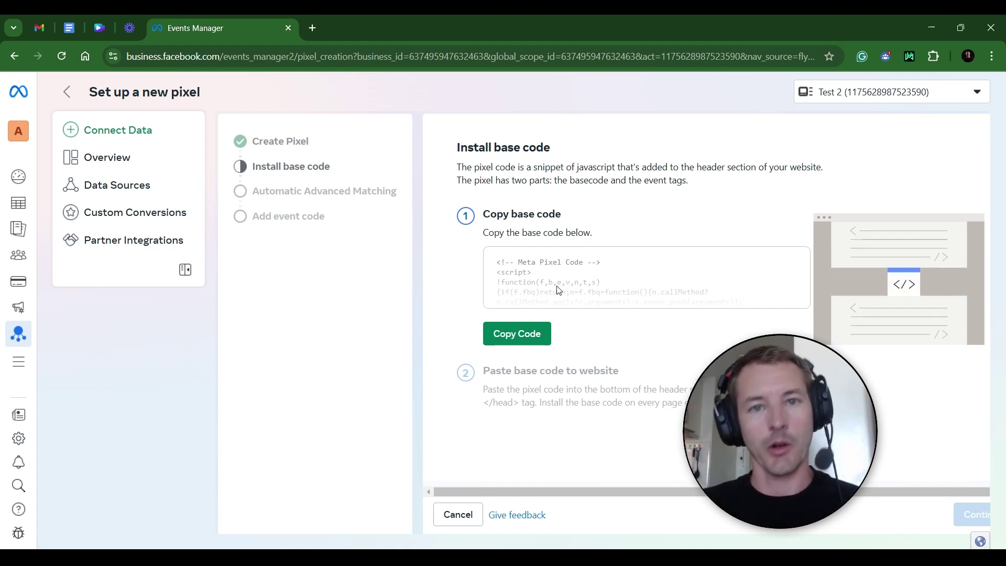
Copy the Meta Pixel base code, note its placement before </head>, and open the funnel settings
{"action": "left_click", "coordinate": [515, 335]}
{"action": "left_click_drag", "start_coordinate": [500, 372], "coordinate": [652, 390]}
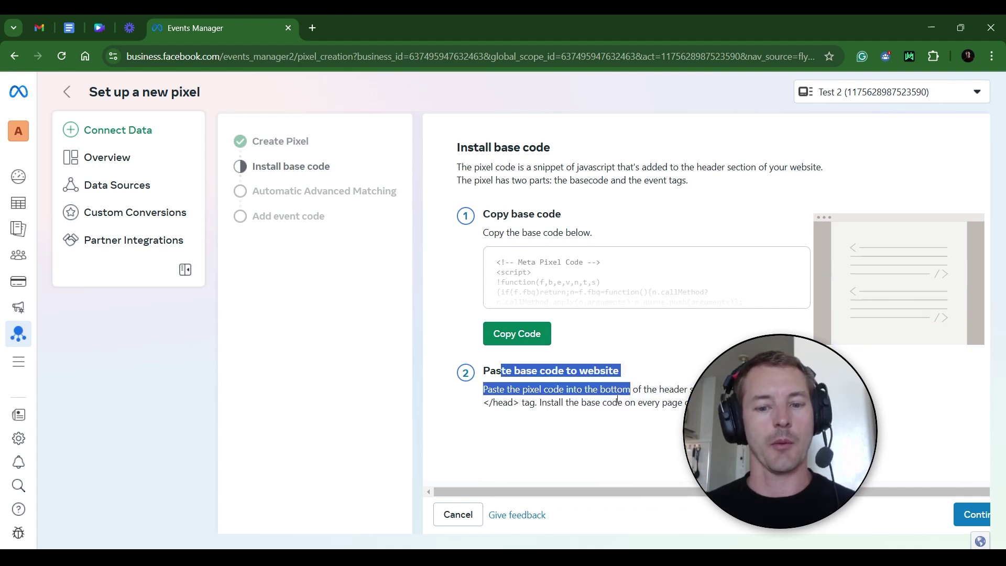
{"action": "left_click", "coordinate": [490, 416]}
{"action": "left_click_drag", "start_coordinate": [527, 407], "coordinate": [537, 405]}
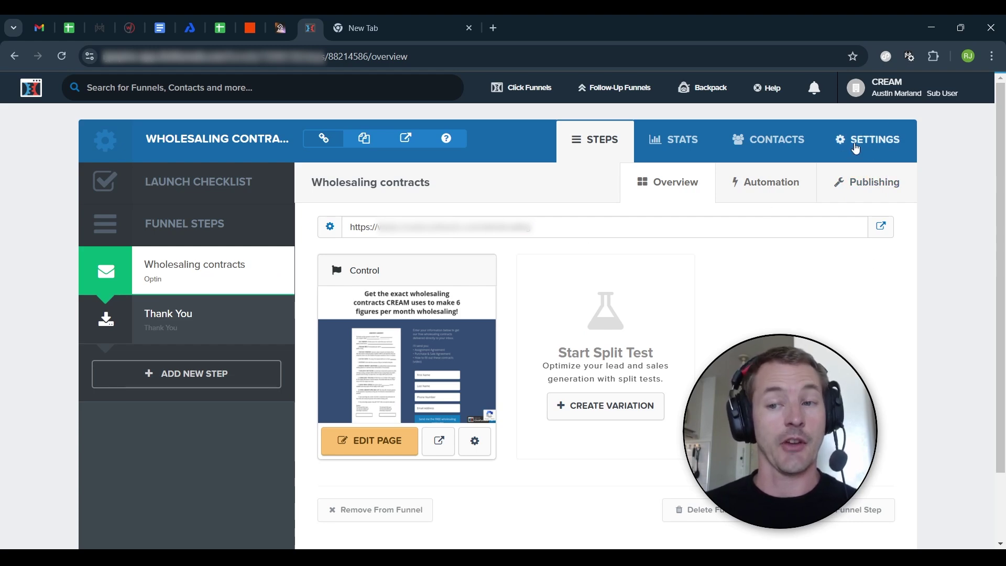
{"action": "left_click", "coordinate": [856, 148]}
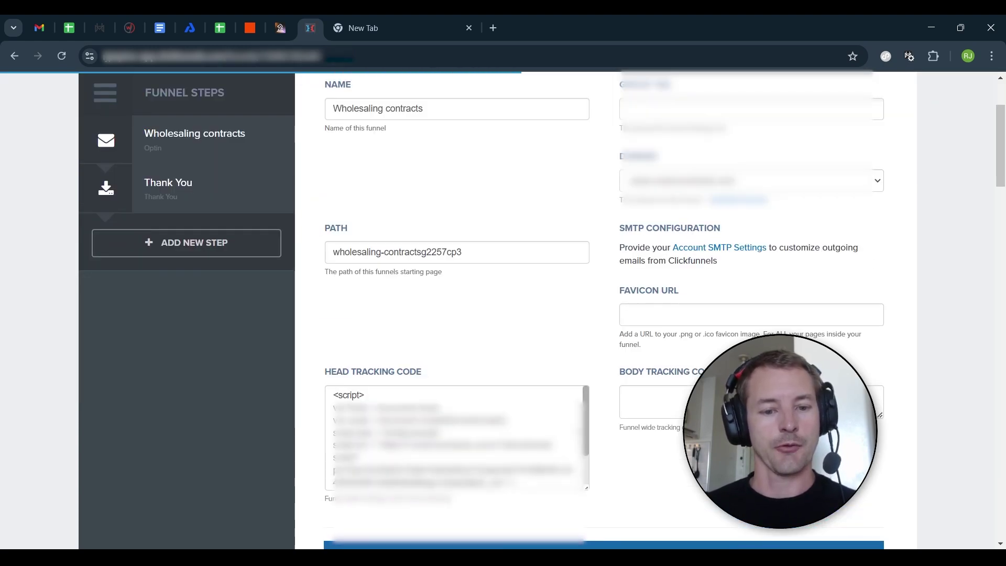
Paste the Meta Pixel base code at the top of the Wholesaling contracts Head Tracking Code and save
{"action": "left_click_drag", "start_coordinate": [585, 432], "coordinate": [597, 546]}
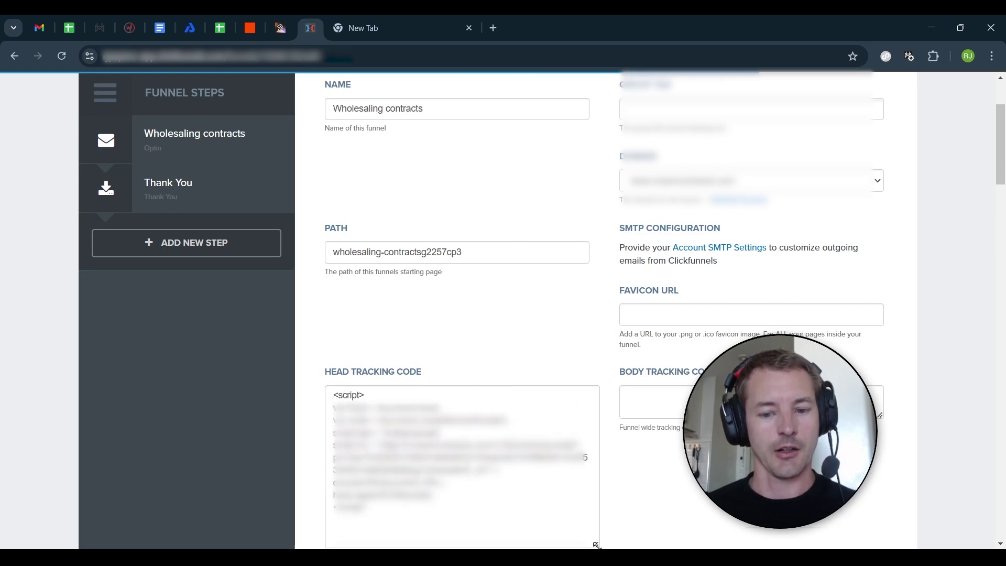
{"action": "left_click", "coordinate": [334, 399]}
{"action": "key", "text": "Return"}
{"action": "key", "text": "Return"}
{"action": "key", "text": "Return"}
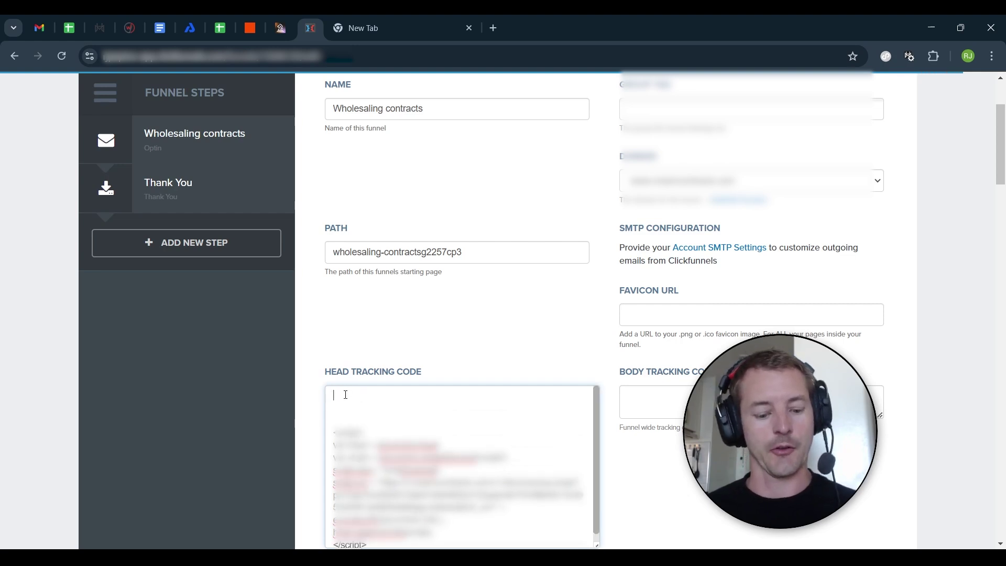
{"action": "key", "text": "ctrl+v"}
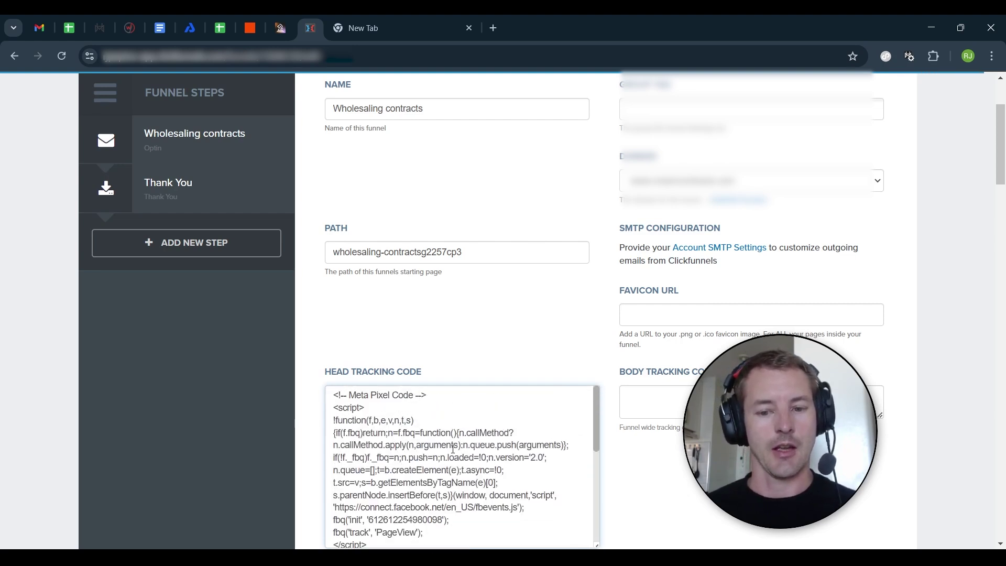
{"action": "scroll", "coordinate": [635, 496], "scroll_direction": "down", "scroll_amount": 1}
{"action": "left_click_drag", "start_coordinate": [596, 476], "coordinate": [589, 543]}
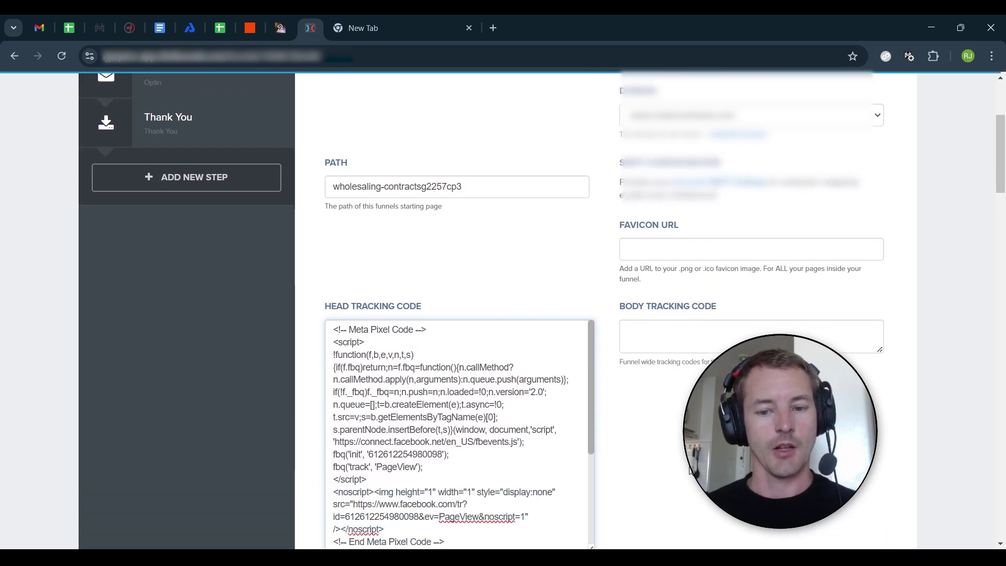
{"action": "scroll", "coordinate": [898, 422], "scroll_direction": "down", "scroll_amount": 20}
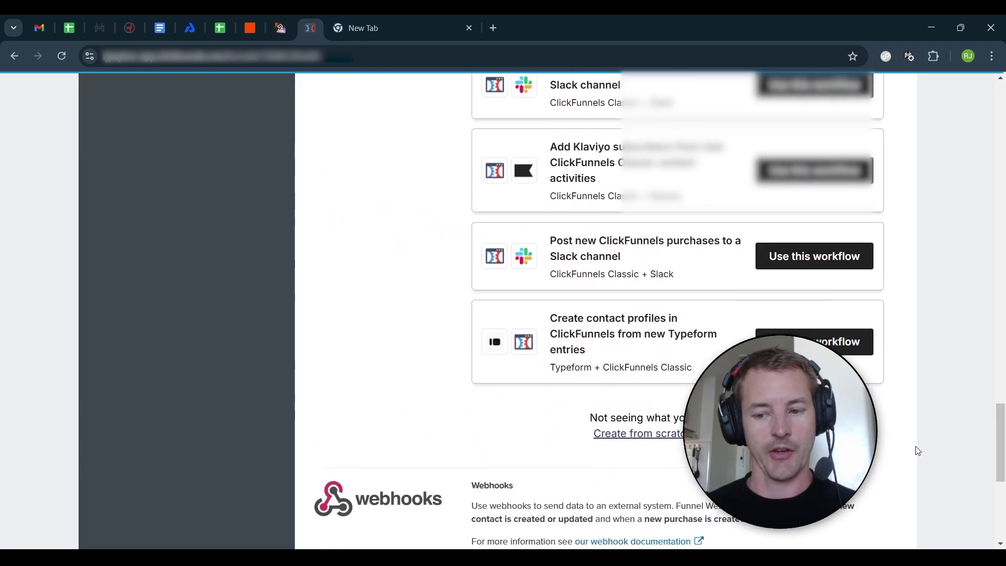
{"action": "left_click", "coordinate": [859, 442]}
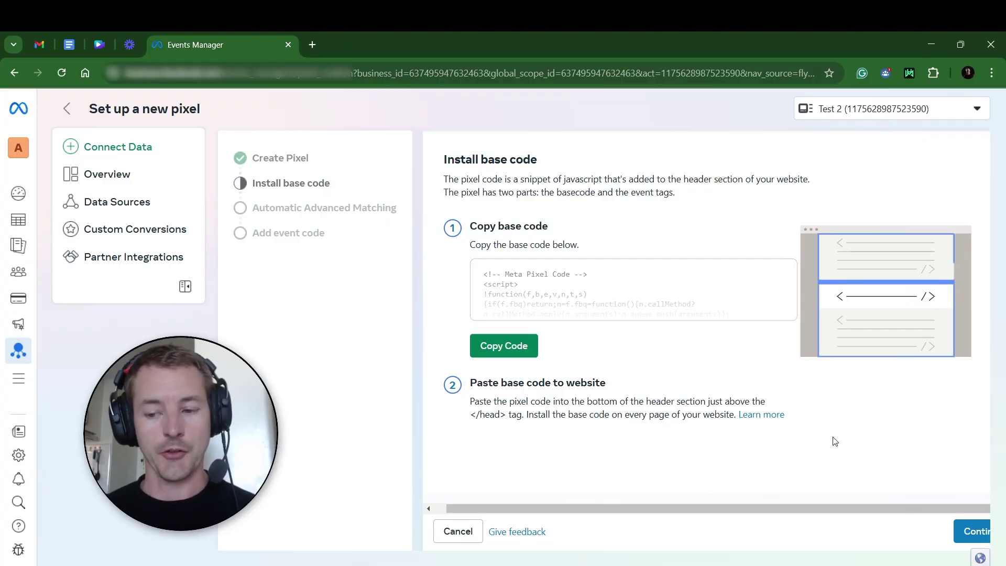
Turn on Automatic Advanced Matching and paste the funnel's website URL into the Event Setup Tool dialog
{"action": "left_click", "coordinate": [973, 531]}
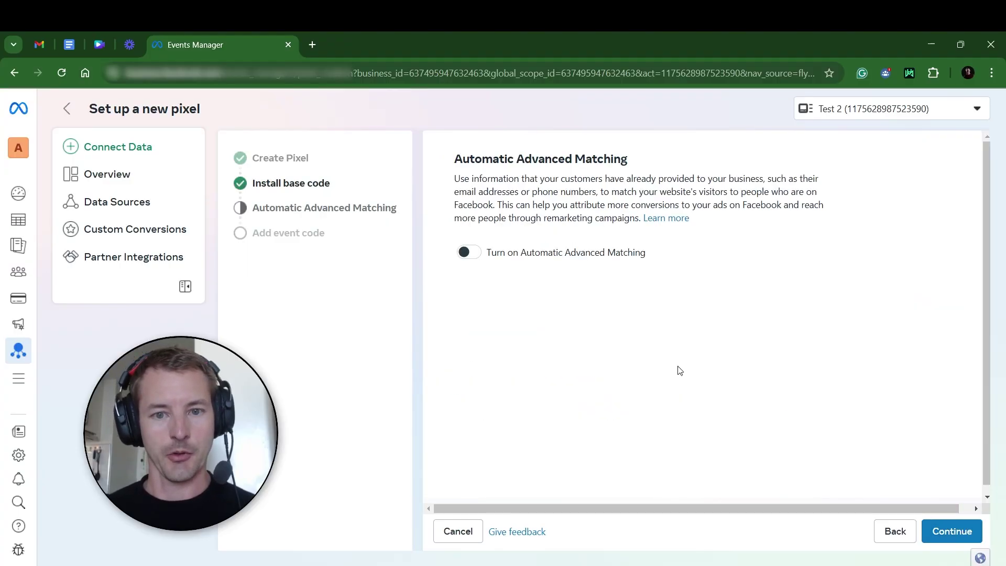
{"action": "left_click", "coordinate": [467, 255]}
{"action": "left_click", "coordinate": [951, 534]}
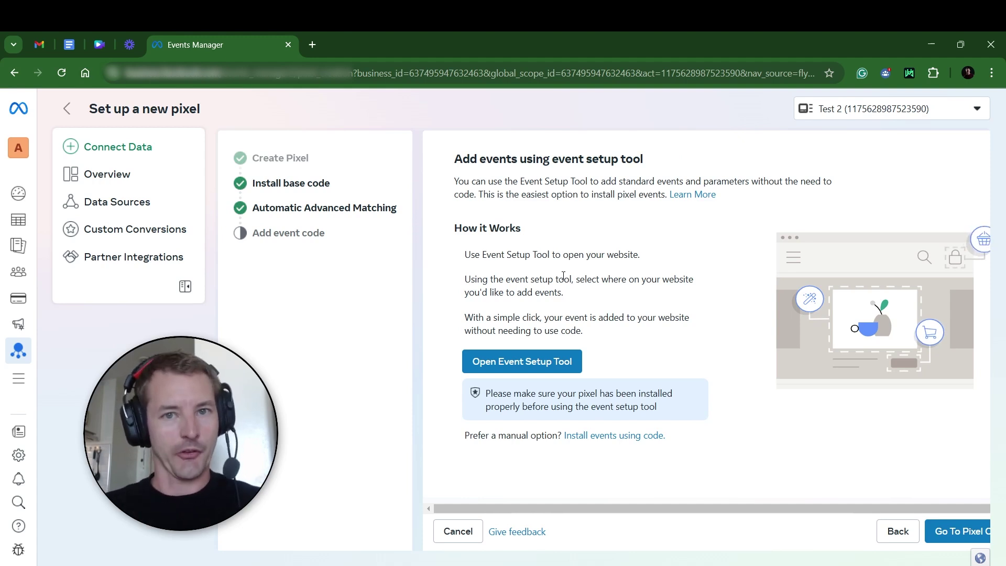
{"action": "left_click", "coordinate": [509, 369]}
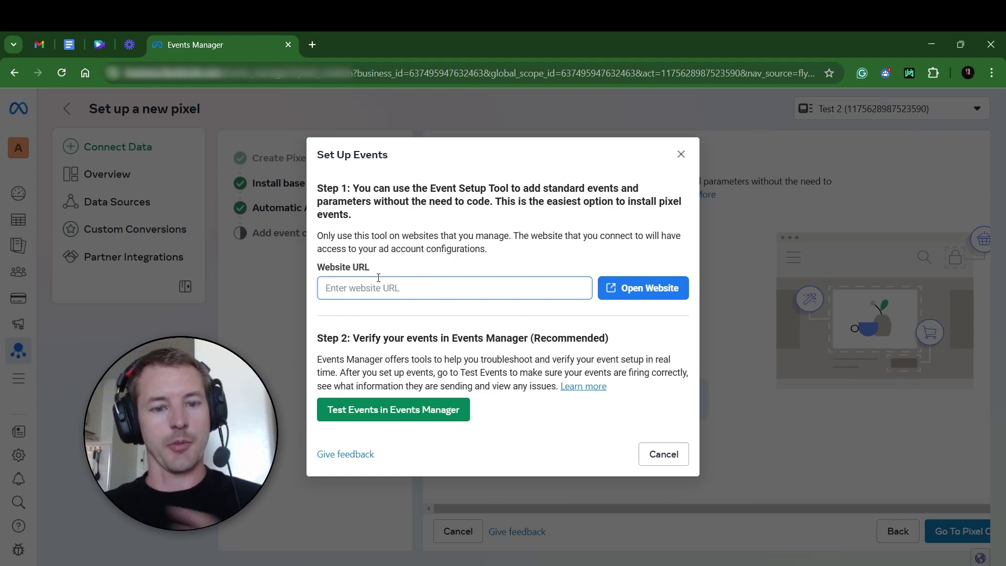
{"action": "key", "text": "ctrl+v"}
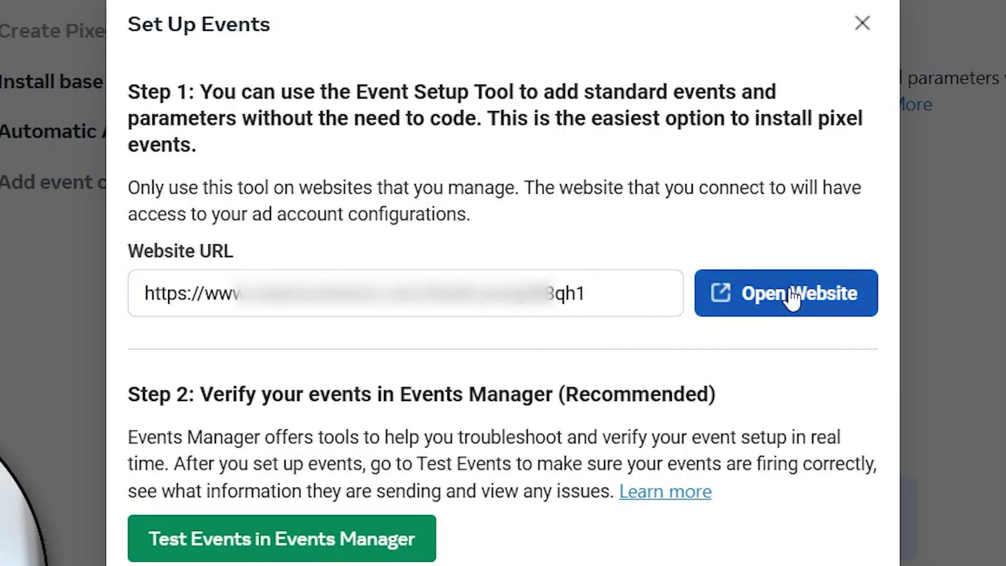
Launch the Event Setup Tool on the funnel's thank-you page and start a URL-tracked event
{"action": "left_click", "coordinate": [793, 295]}
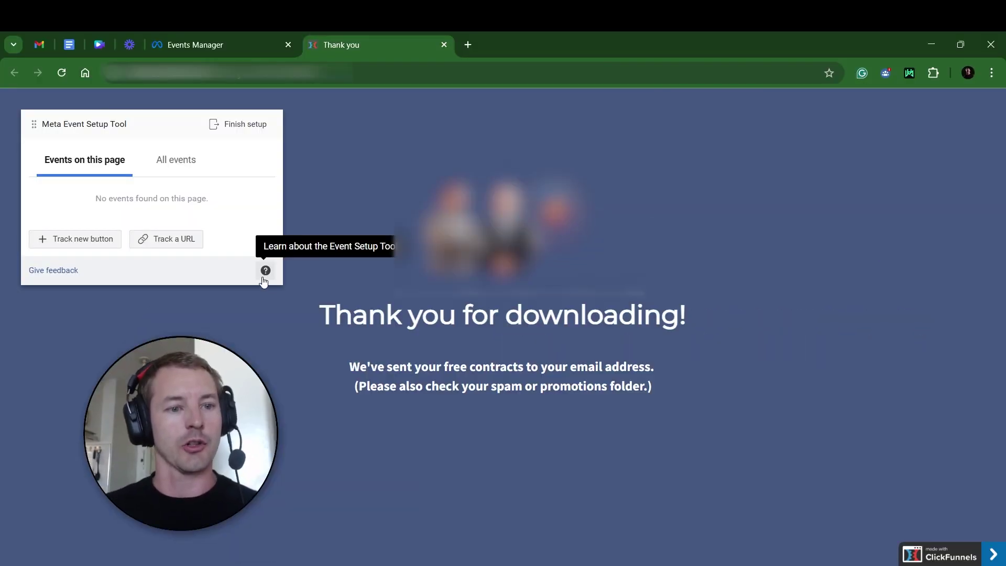
{"action": "left_click", "coordinate": [181, 243]}
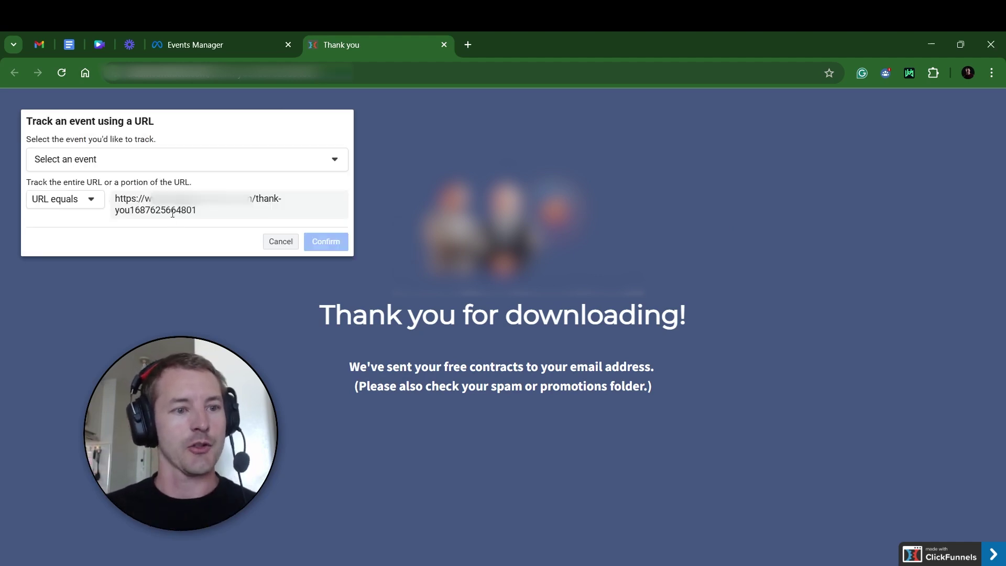
Track a Lead event with no value, triggered on the thank-you page URL
{"action": "left_click", "coordinate": [110, 160]}
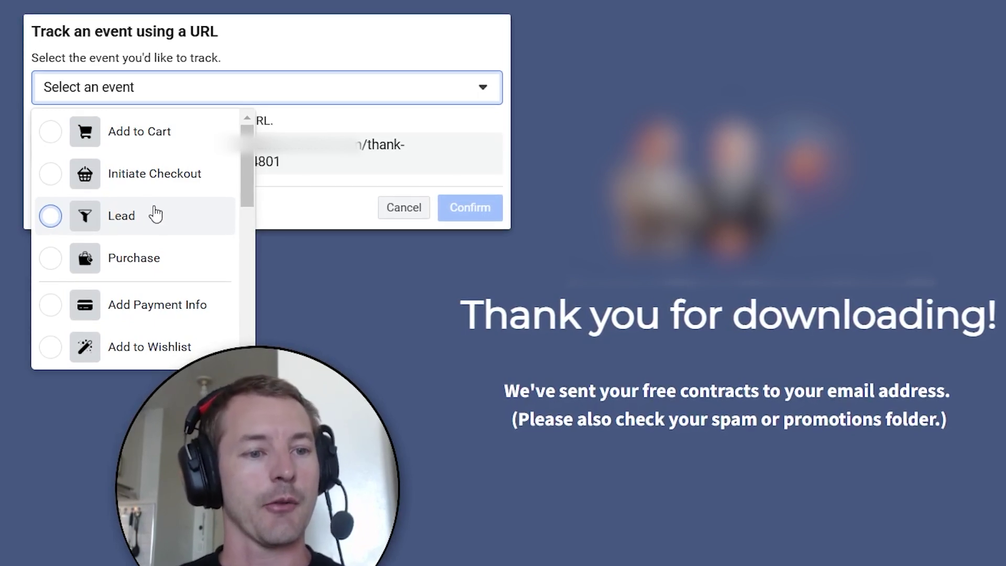
{"action": "left_click", "coordinate": [155, 213]}
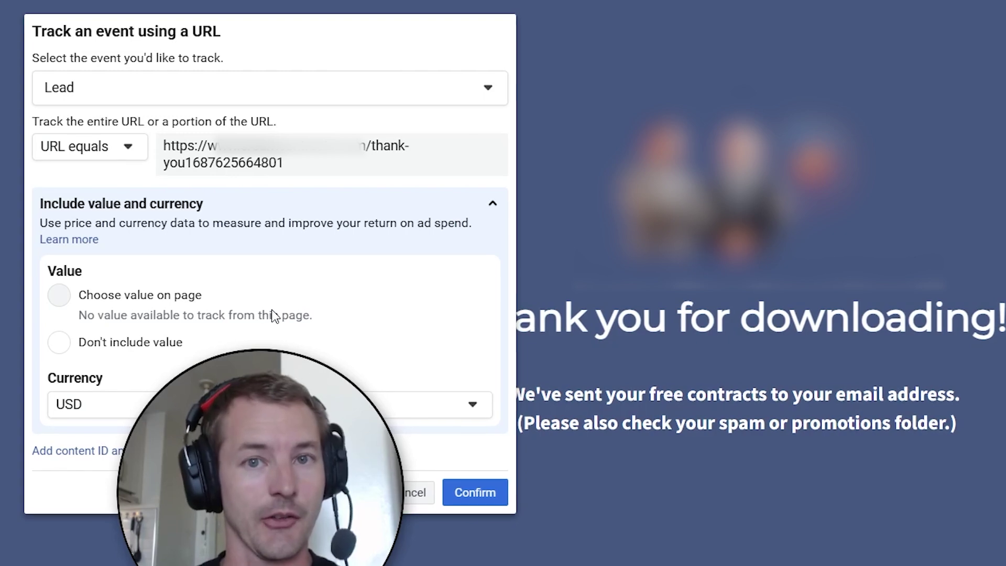
{"action": "left_click", "coordinate": [160, 343]}
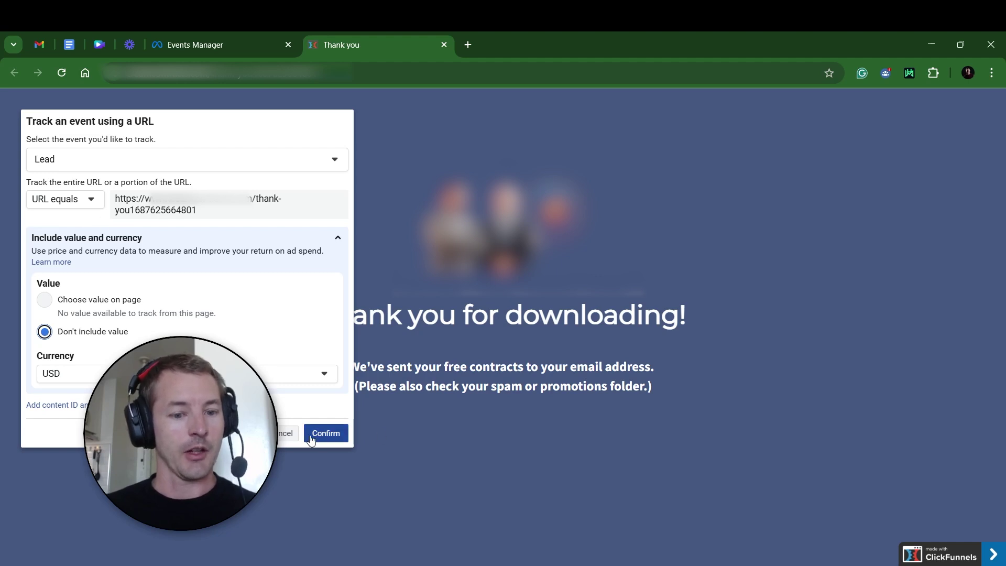
{"action": "left_click", "coordinate": [325, 433]}
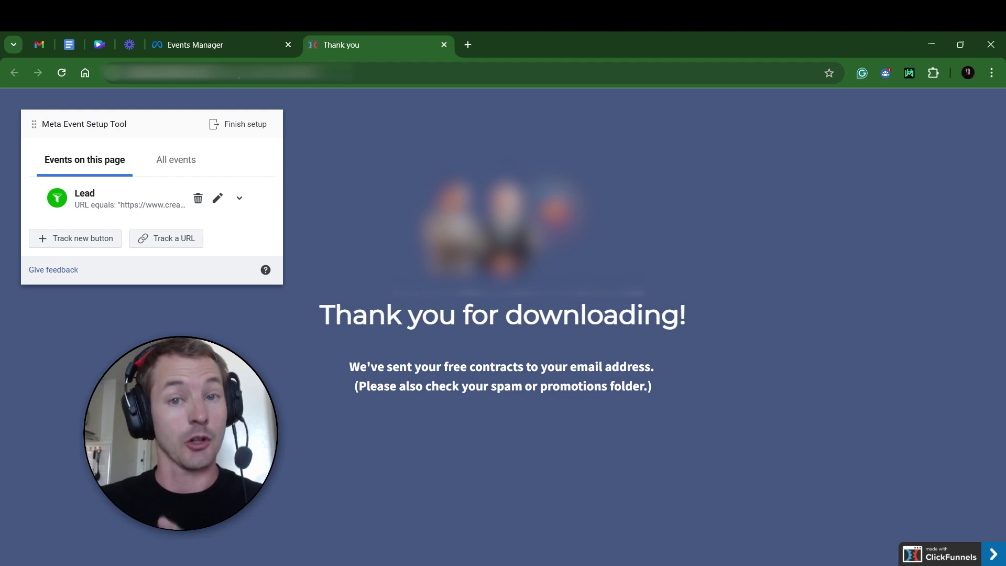
Review the added Lead event and finish the Event Setup Tool session
{"action": "left_click", "coordinate": [246, 127]}
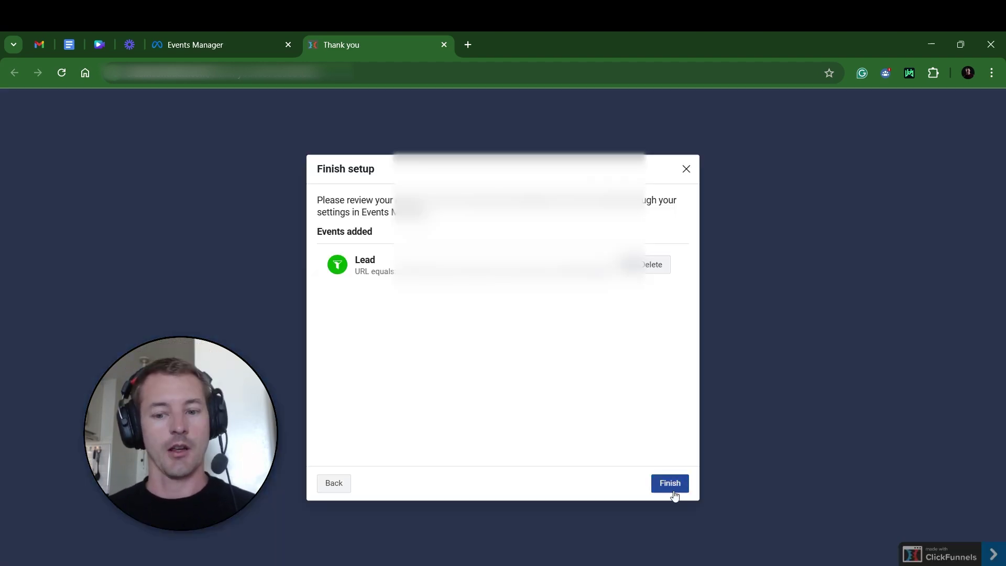
{"action": "left_click", "coordinate": [673, 493]}
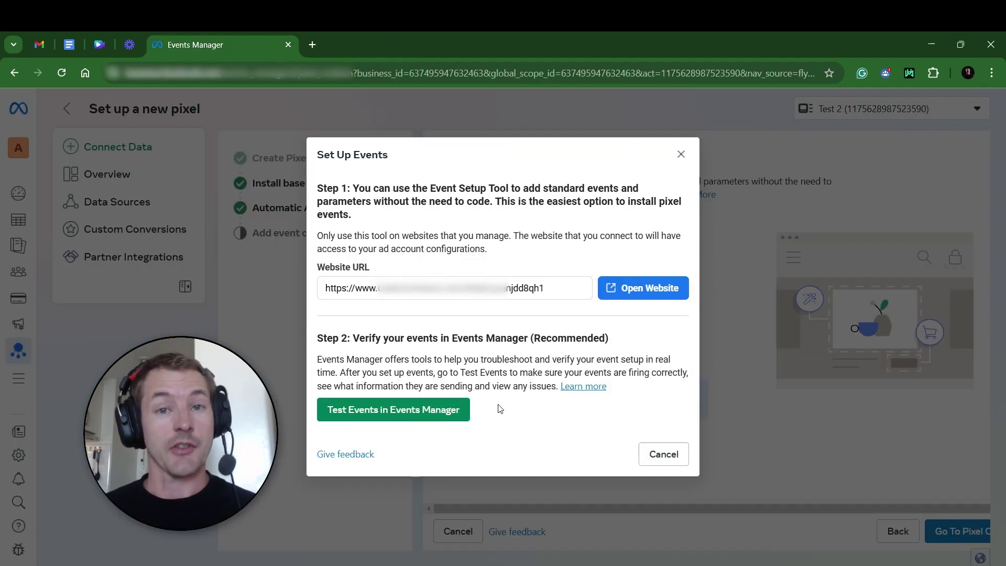
Go to the Test dataset's Test events tab and expand 'Confirm your website's events'
{"action": "left_click", "coordinate": [406, 419]}
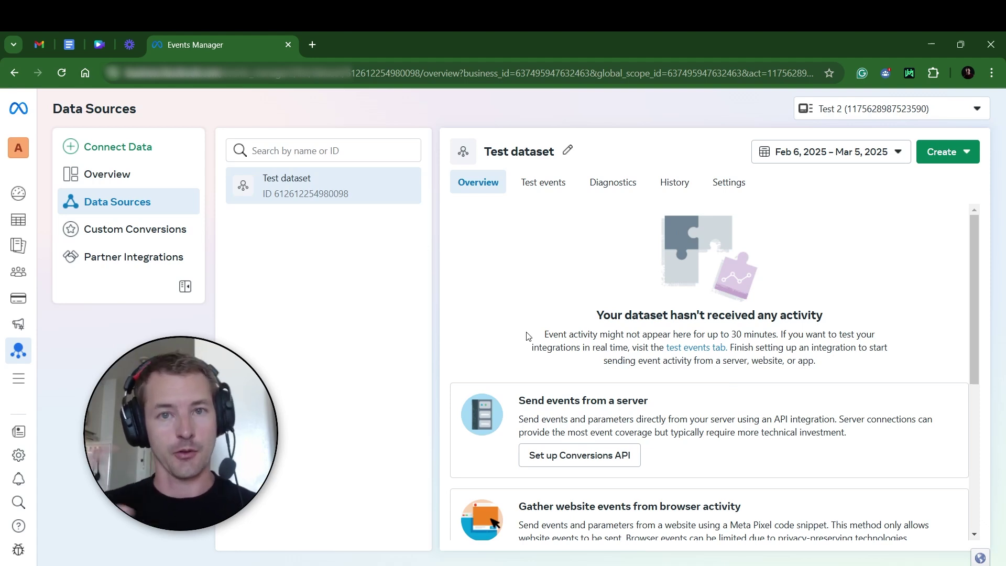
{"action": "left_click", "coordinate": [544, 191]}
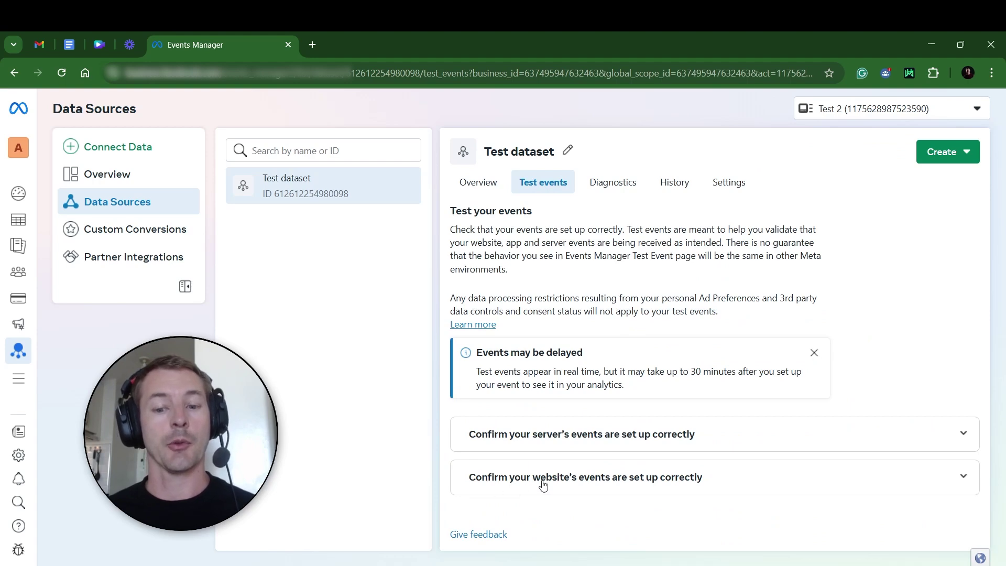
{"action": "left_click", "coordinate": [596, 481]}
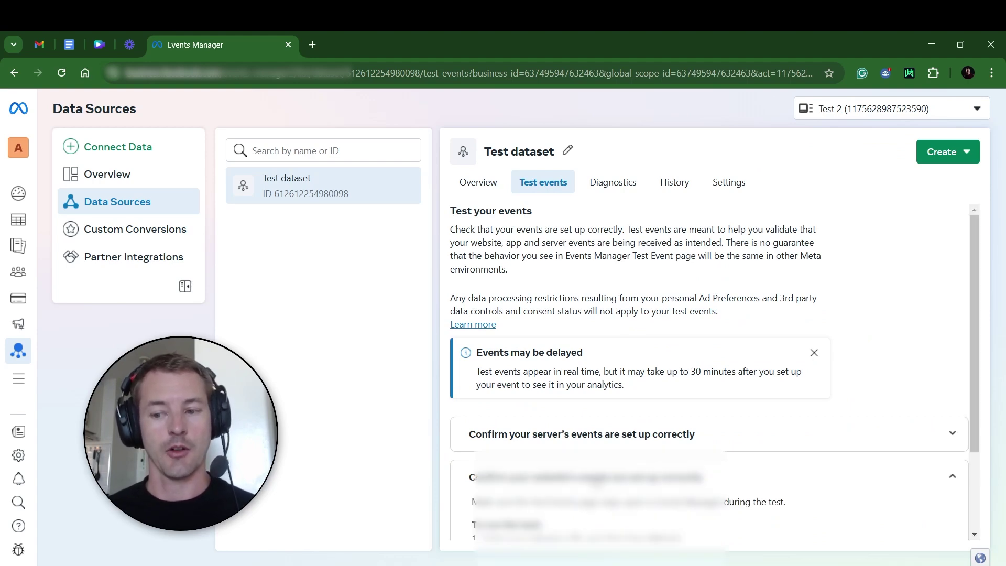
Remove the thank-you path from the test URL and open the funnel website
{"action": "scroll", "coordinate": [597, 454], "scroll_direction": "down", "scroll_amount": 3}
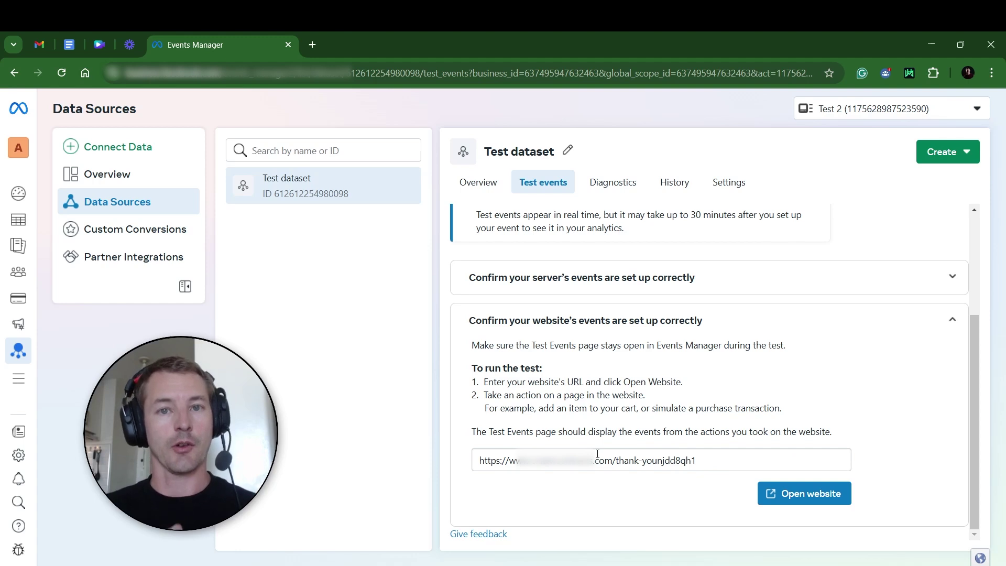
{"action": "left_click", "coordinate": [597, 454]}
{"action": "key", "text": "BackSpace"}
{"action": "key", "text": "BackSpace"}
{"action": "key", "text": "BackSpace"}
{"action": "key", "text": "BackSpace"}
{"action": "key", "text": "BackSpace"}
{"action": "key", "text": "BackSpace"}
{"action": "key", "text": "BackSpace"}
{"action": "key", "text": "BackSpace"}
{"action": "key", "text": "BackSpace"}
{"action": "key", "text": "BackSpace"}
{"action": "key", "text": "BackSpace"}
{"action": "key", "text": "BackSpace"}
{"action": "key", "text": "BackSpace"}
{"action": "key", "text": "BackSpace"}
{"action": "key", "text": "BackSpace"}
{"action": "key", "text": "BackSpace"}
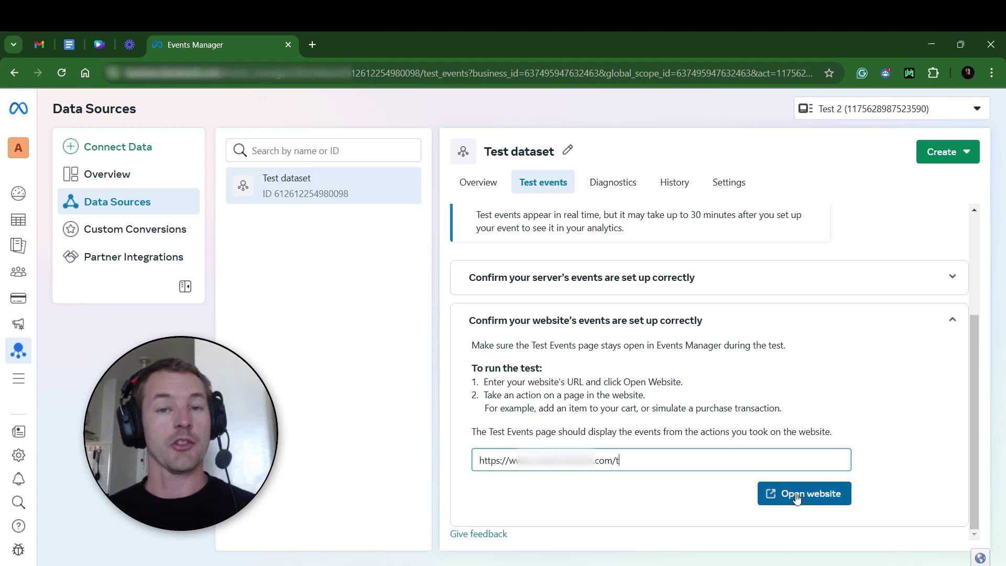
{"action": "left_click", "coordinate": [796, 495]}
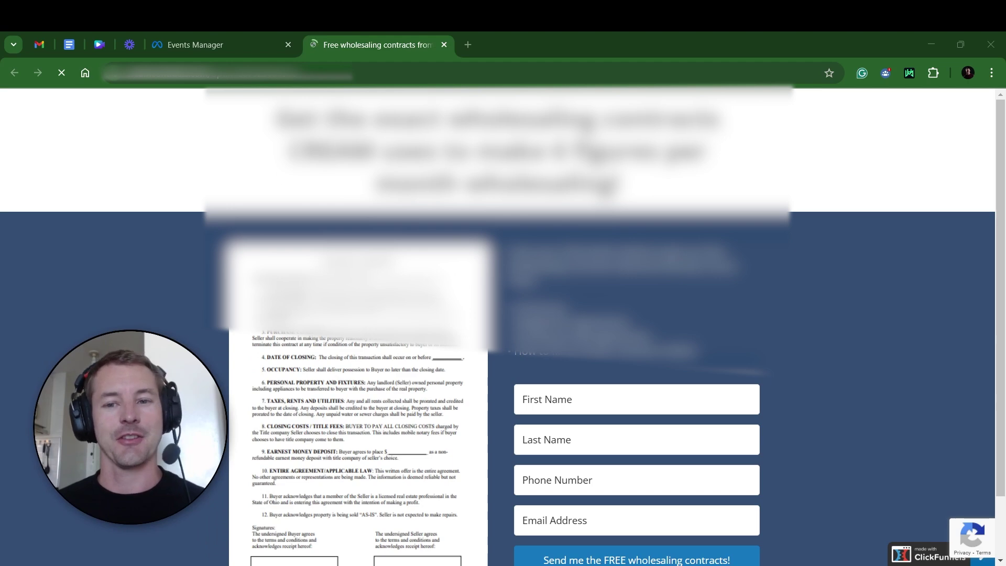
Scroll down the funnel opt-in page, then return to the Events Manager tab
{"action": "scroll", "coordinate": [811, 322], "scroll_direction": "down", "scroll_amount": 1}
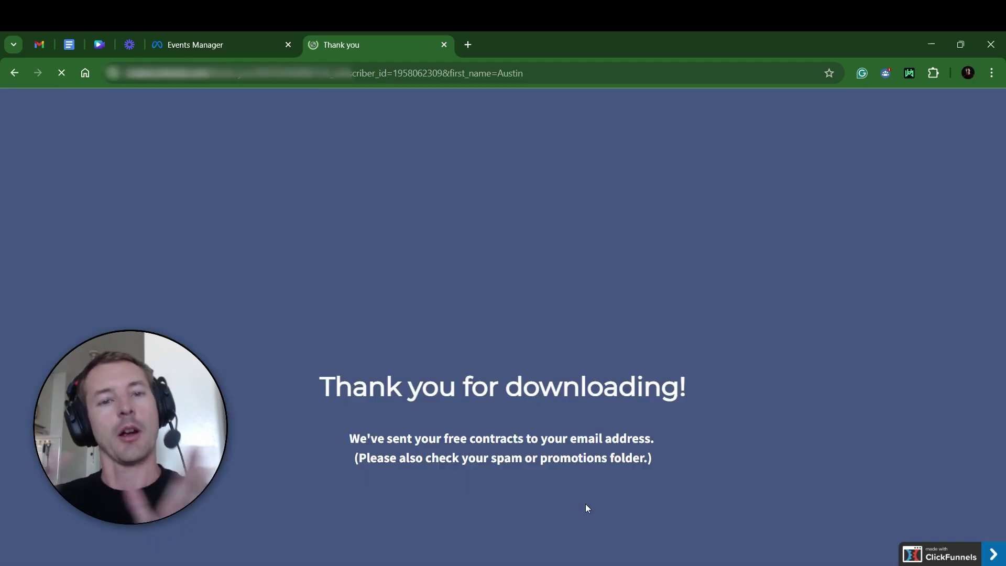
{"action": "key", "text": "ctrl+shift+Tab"}
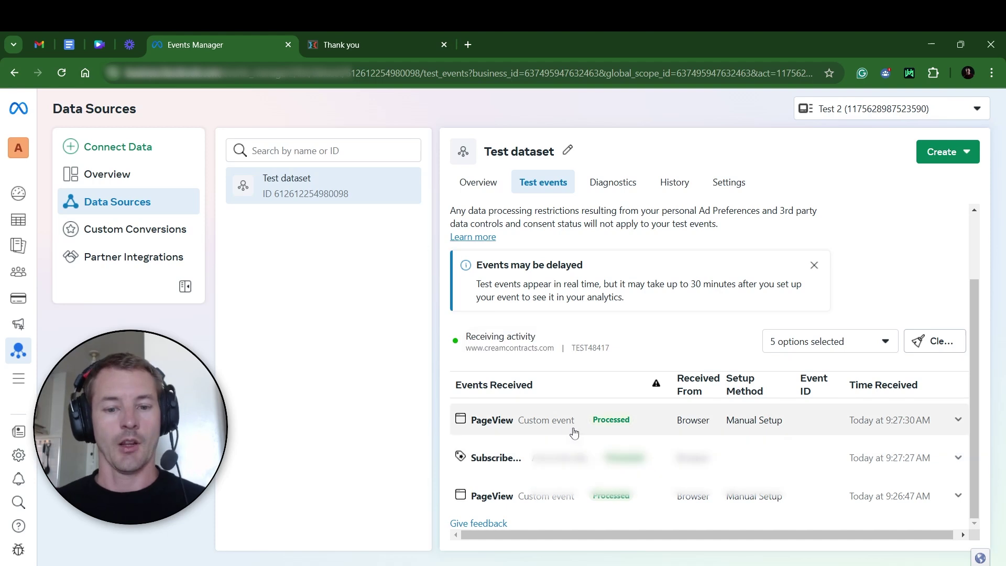
Inspect the latest PageView event's details, then open the activity type filter
{"action": "left_click", "coordinate": [524, 427]}
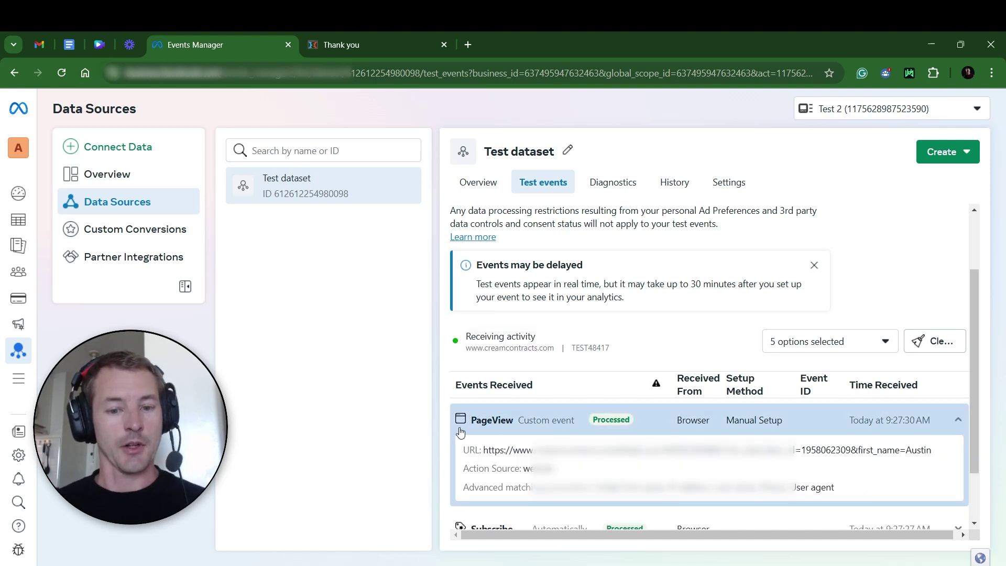
{"action": "left_click", "coordinate": [524, 427]}
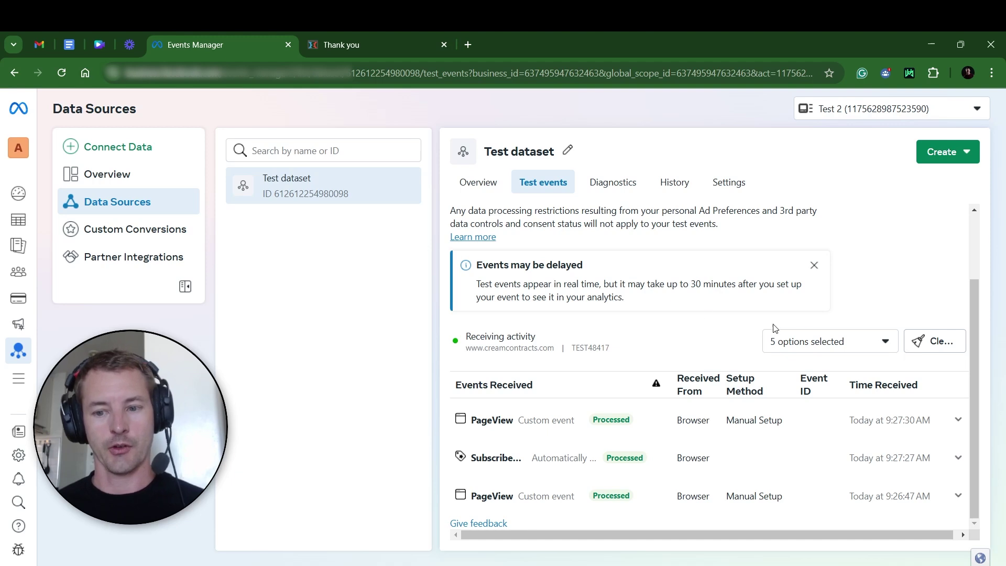
{"action": "left_click", "coordinate": [829, 339]}
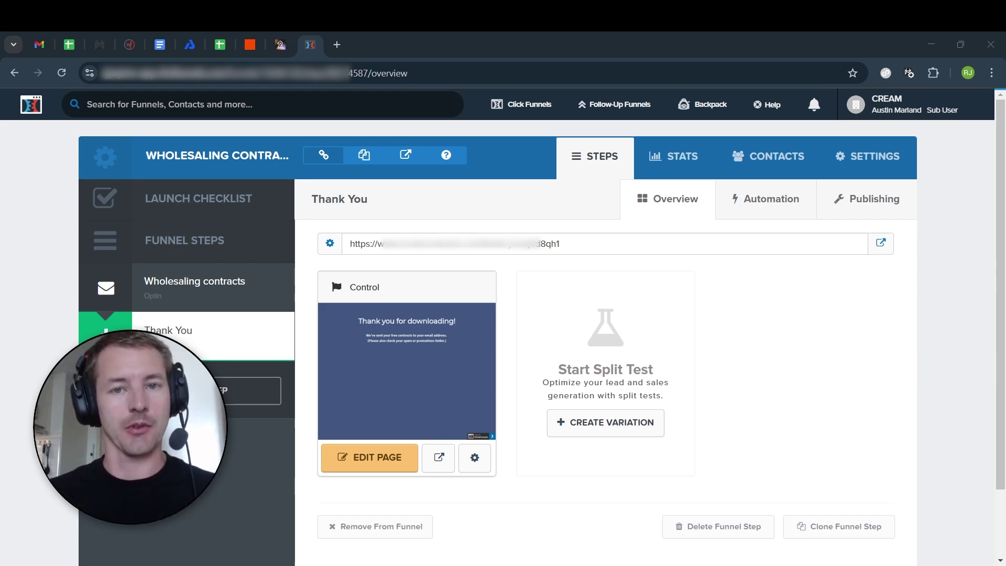
Check the Thank You page's header tracking code for the fbq Lead script and save the page
{"action": "left_click", "coordinate": [361, 464]}
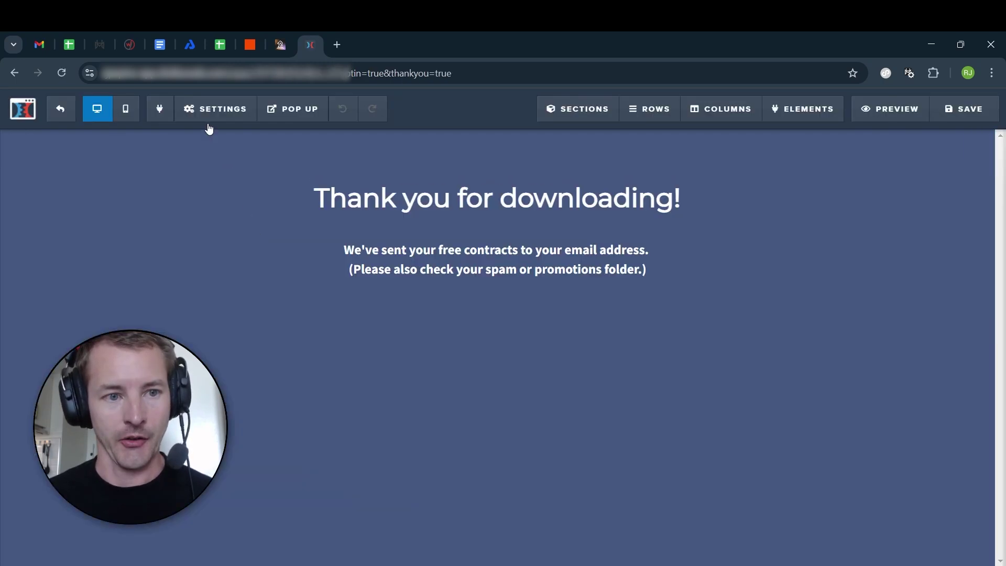
{"action": "left_click", "coordinate": [213, 110]}
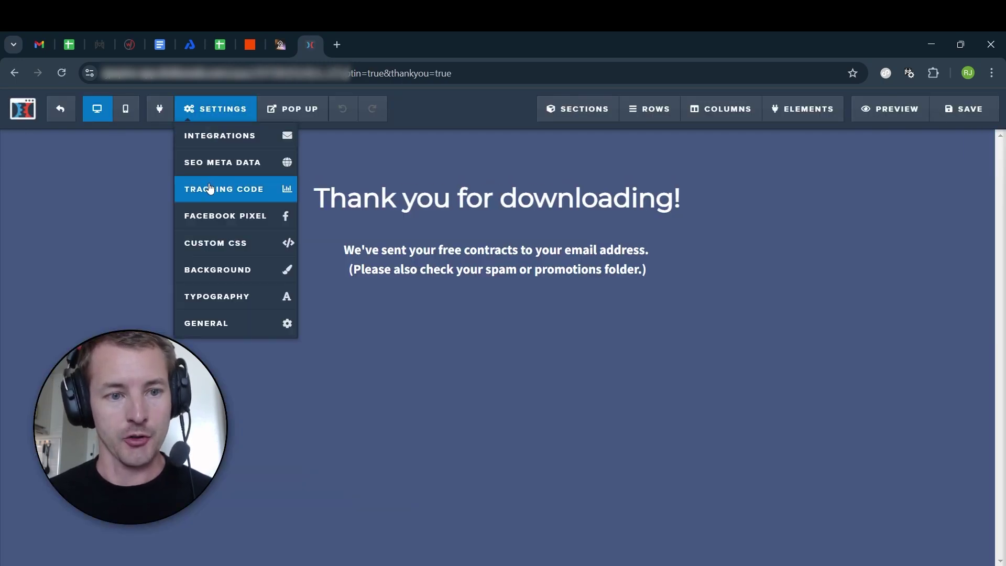
{"action": "left_click", "coordinate": [210, 187]}
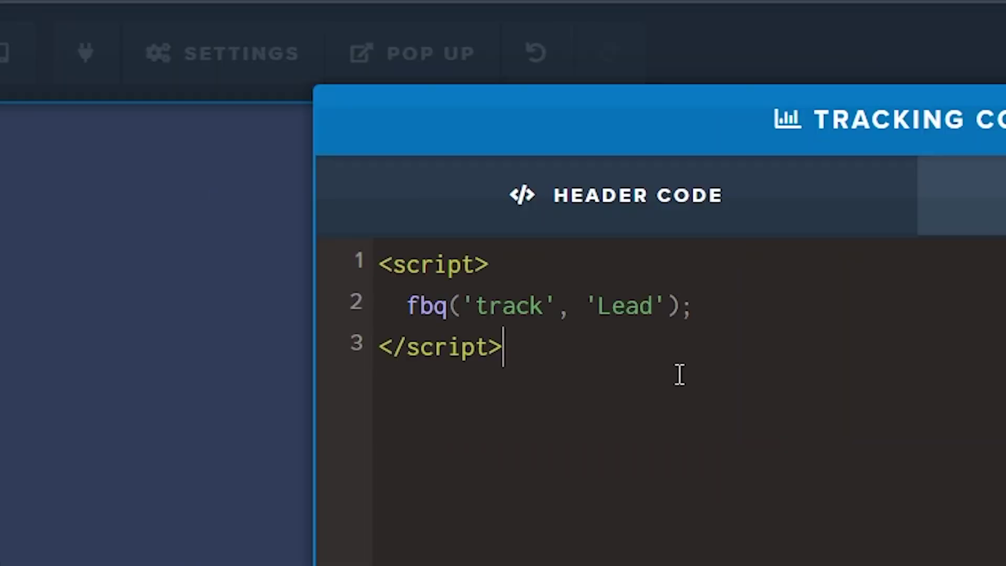
{"action": "left_click_drag", "start_coordinate": [401, 239], "coordinate": [271, 196]}
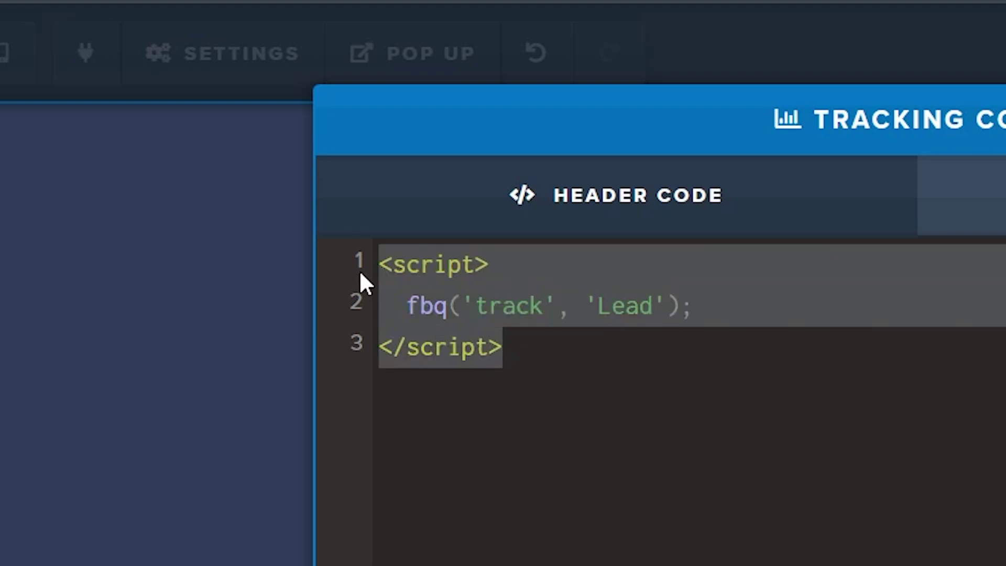
{"action": "left_click", "coordinate": [467, 375]}
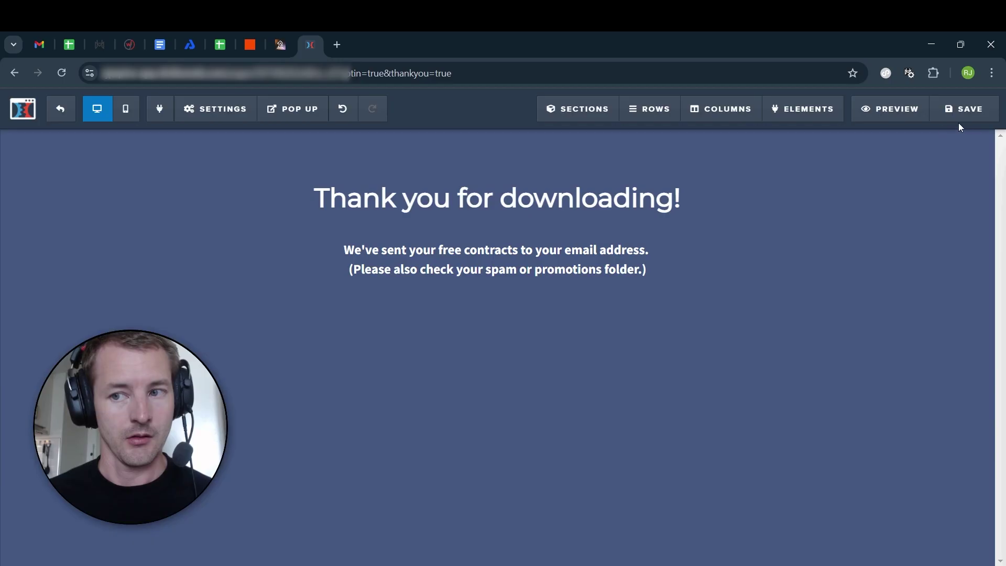
{"action": "left_click", "coordinate": [960, 119]}
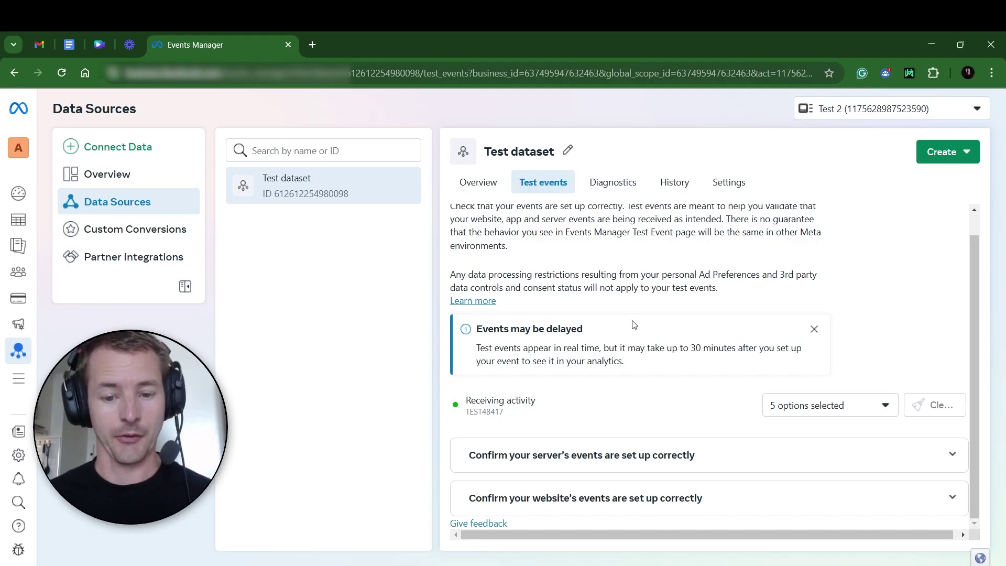
Run the website events test on the site's home URL, opening it in a new tab
{"action": "left_click", "coordinate": [610, 500]}
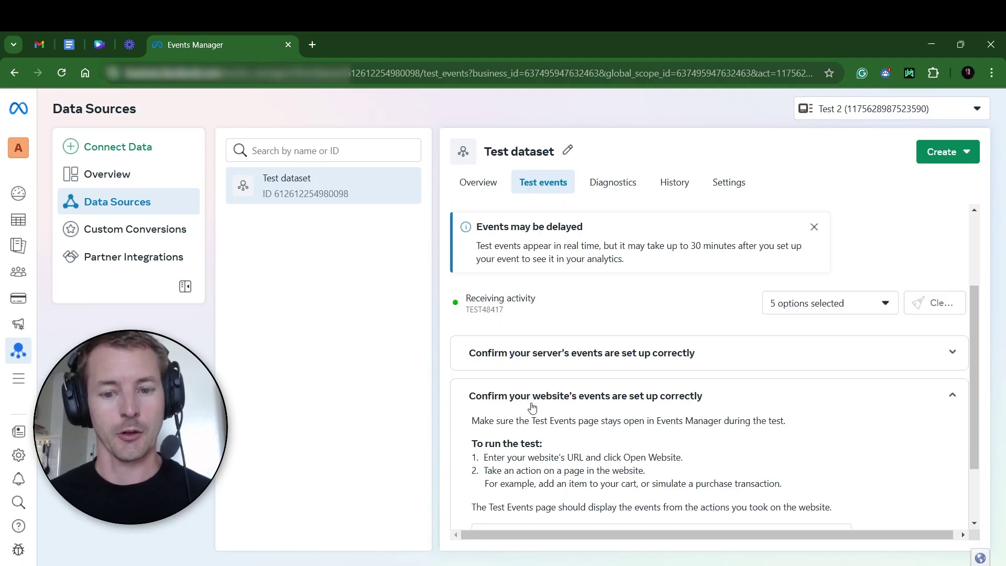
{"action": "scroll", "coordinate": [666, 414], "scroll_direction": "down", "scroll_amount": 2}
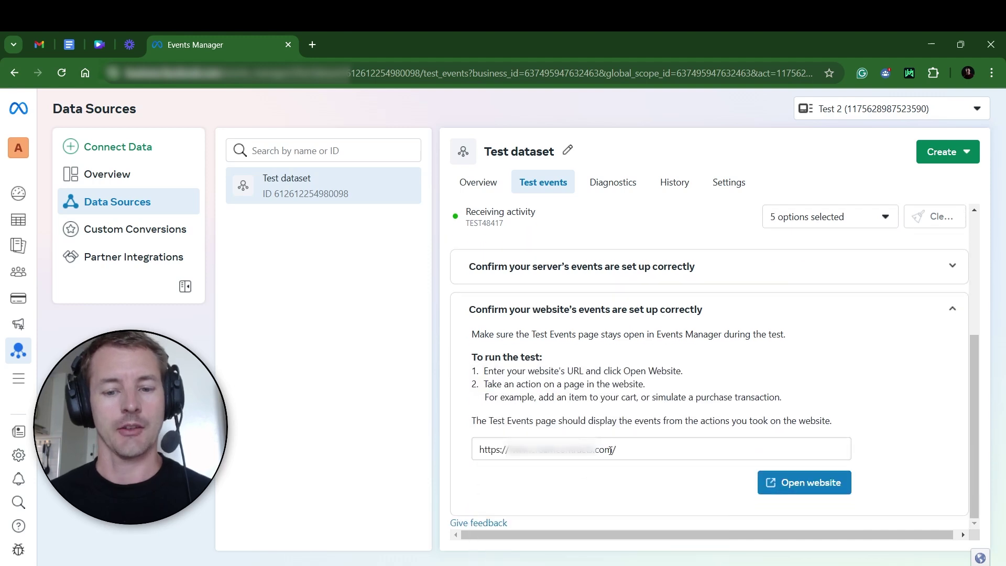
{"action": "left_click", "coordinate": [649, 450]}
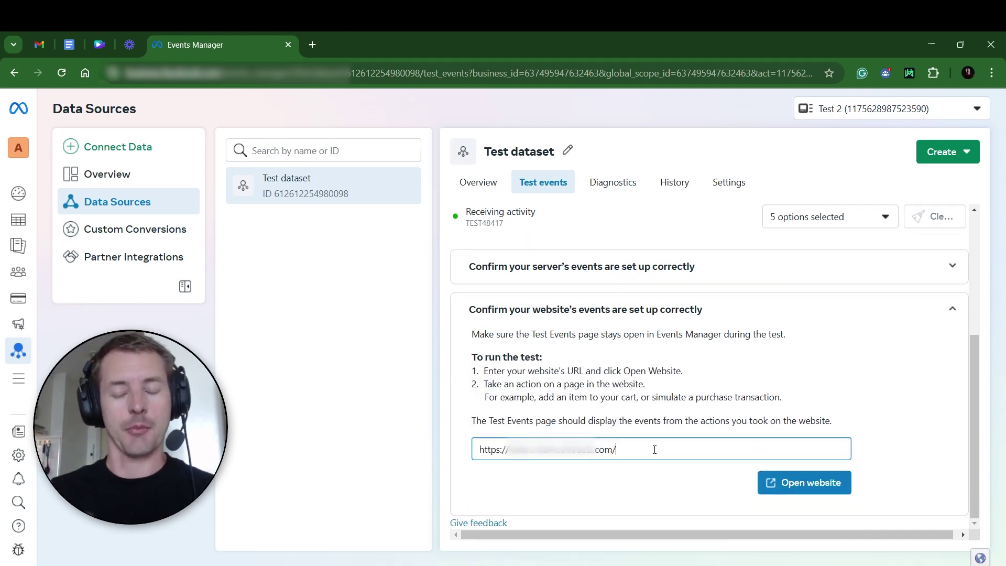
{"action": "left_click", "coordinate": [786, 482]}
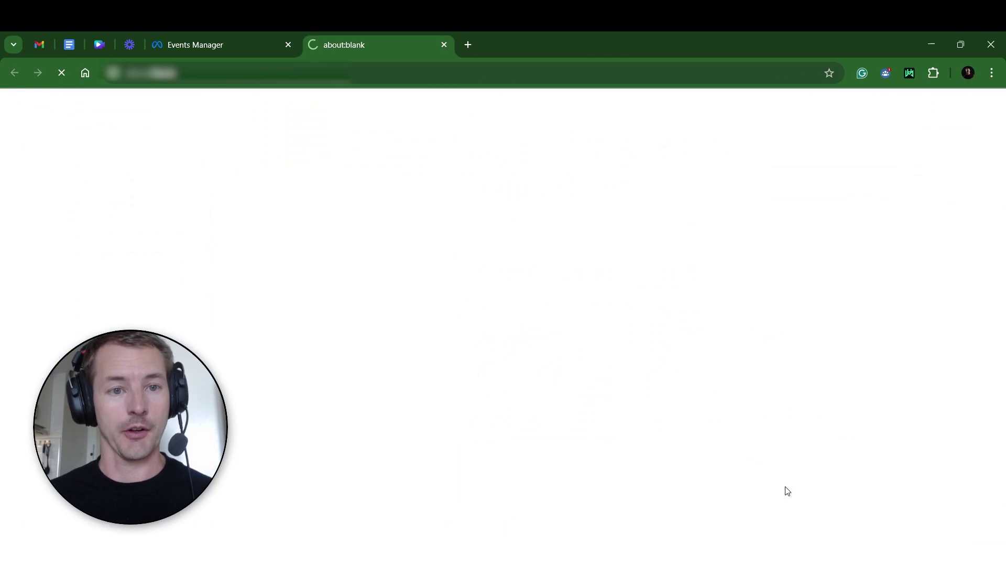